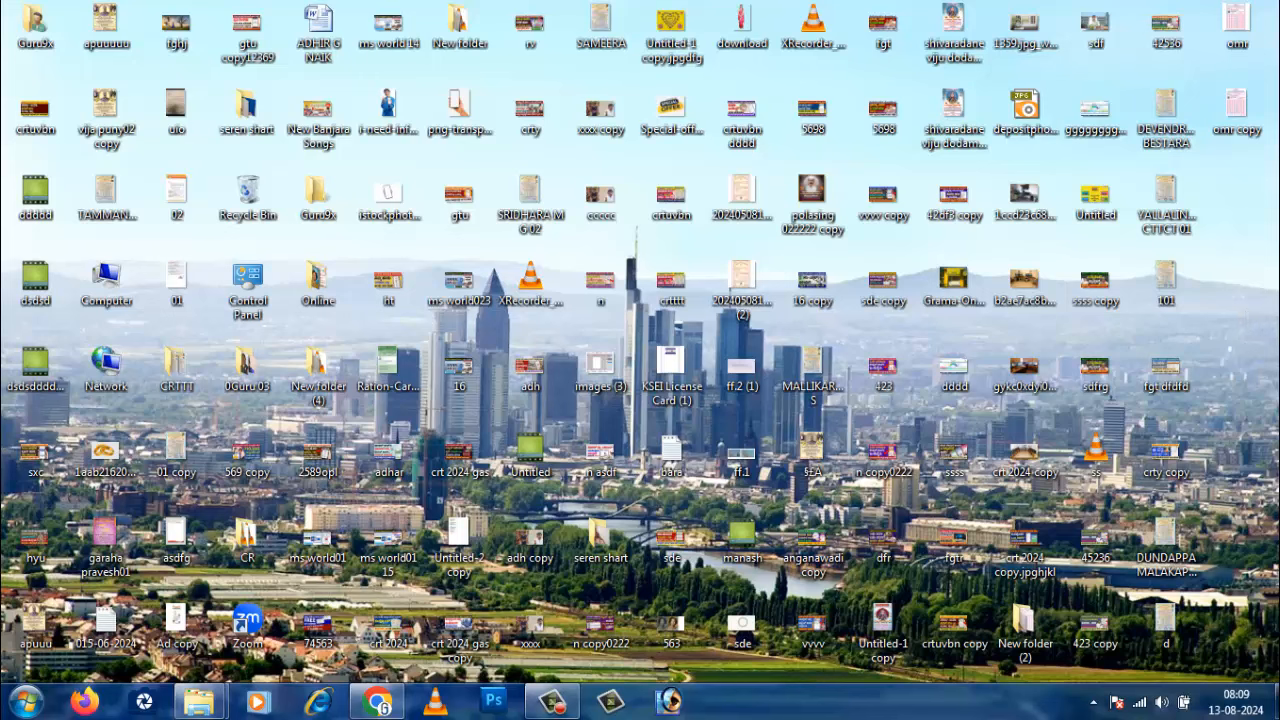
- Launch Microsoft Office Word 2007 and open the custom paper size settings for the blank document
{"action": "left_click", "coordinate": [24, 704]}
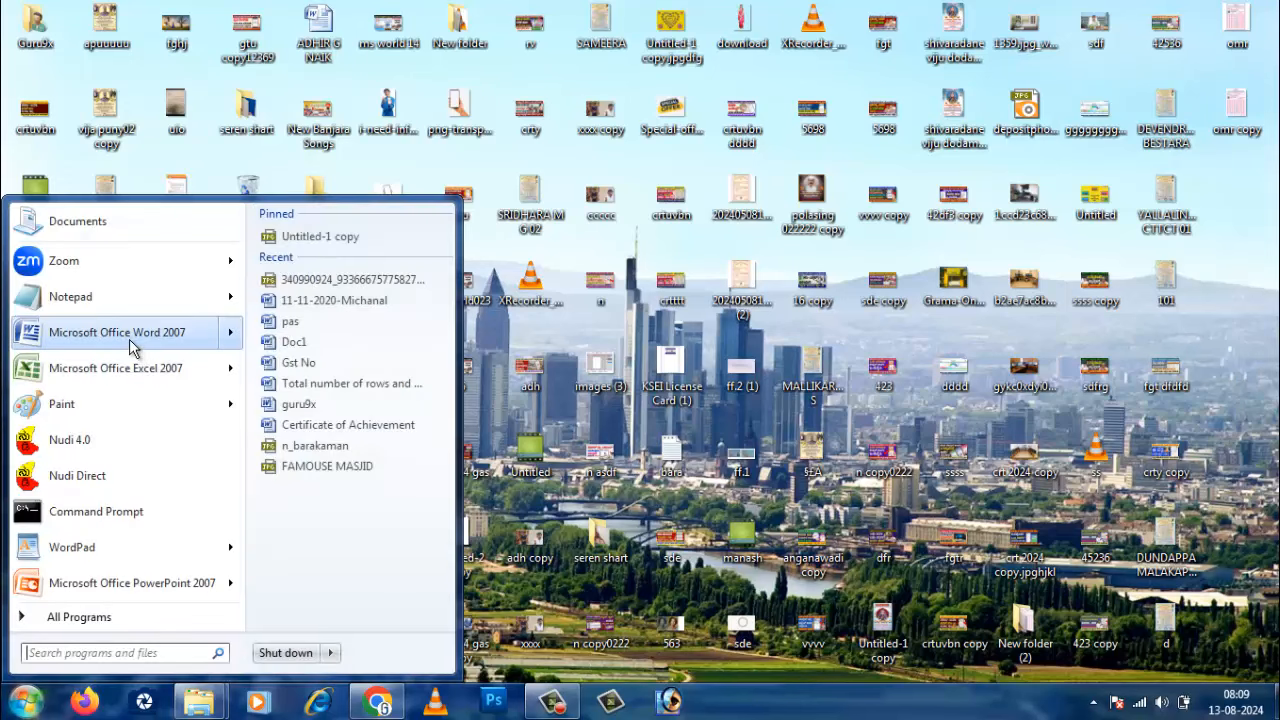
{"action": "left_click", "coordinate": [129, 339]}
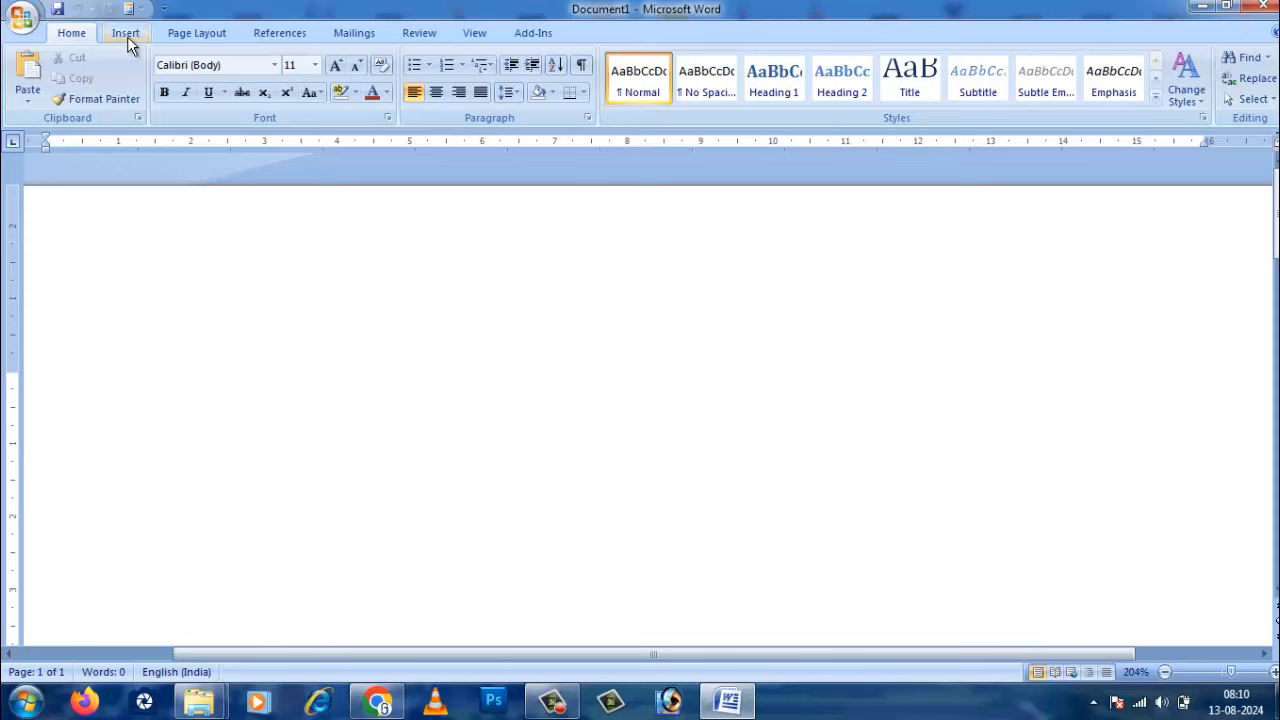
{"action": "left_click", "coordinate": [181, 35]}
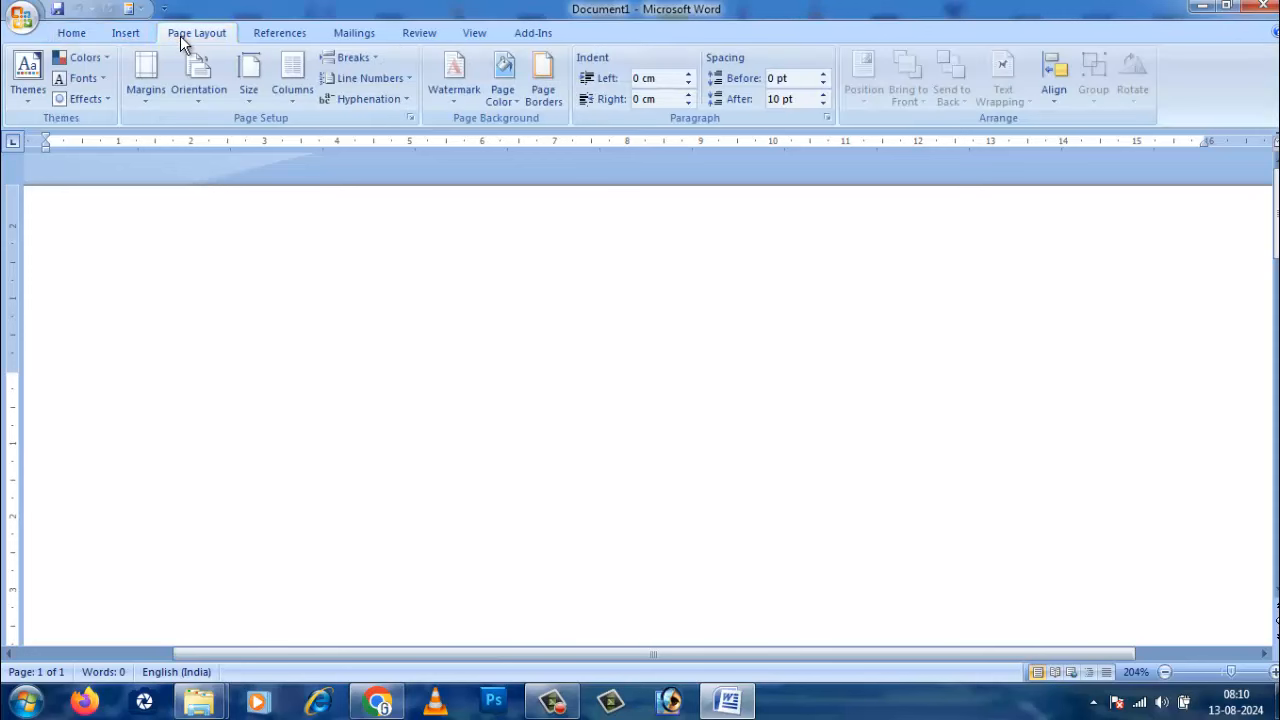
{"action": "left_click", "coordinate": [249, 103]}
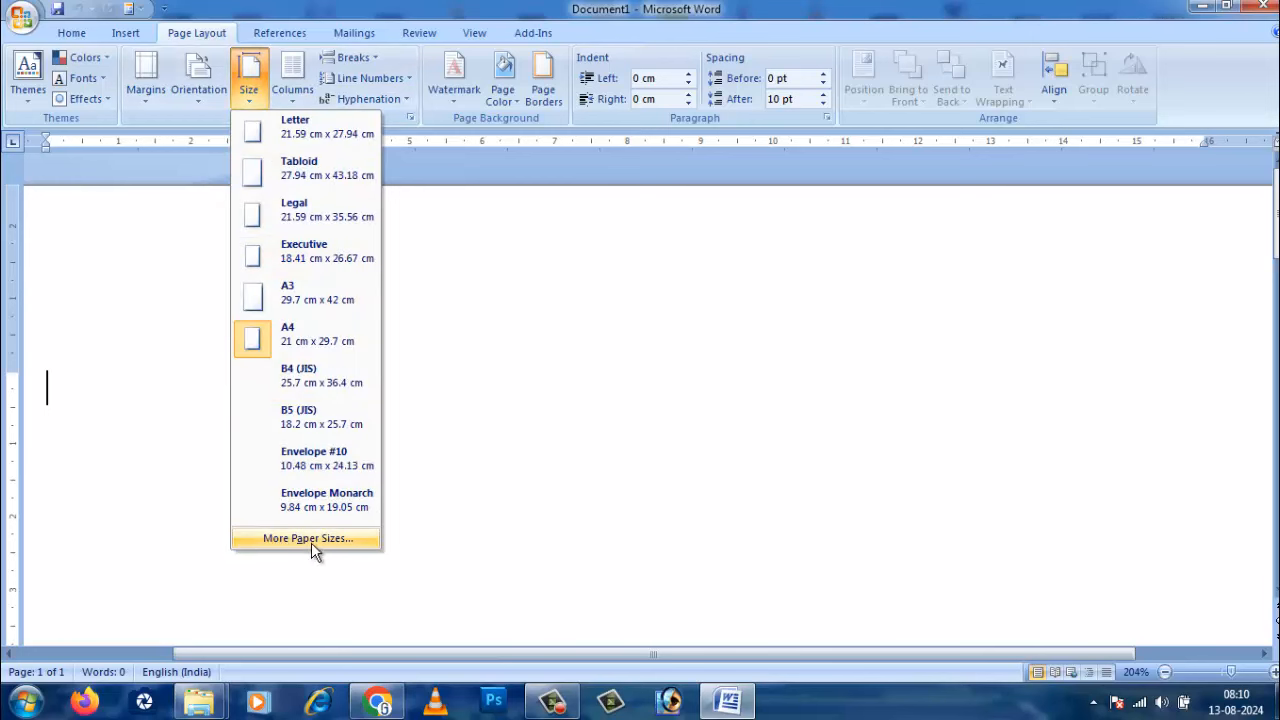
{"action": "left_click", "coordinate": [331, 540]}
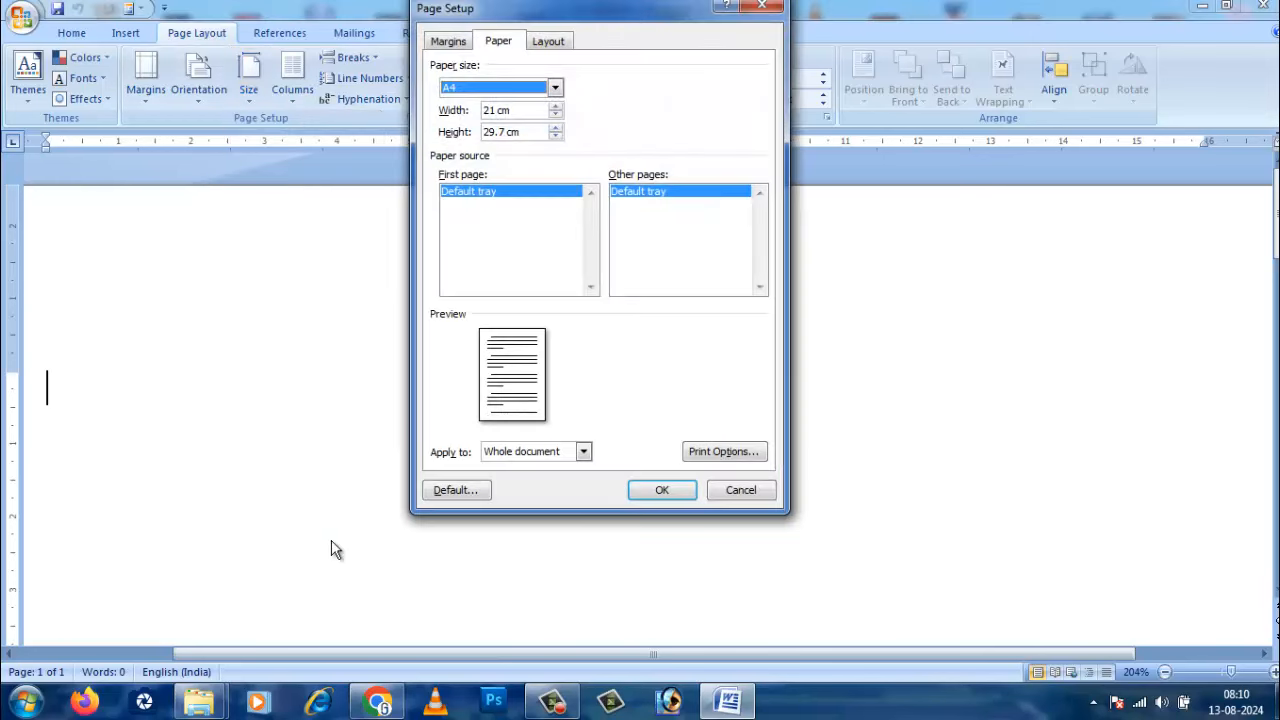
{"action": "left_click", "coordinate": [555, 115]}
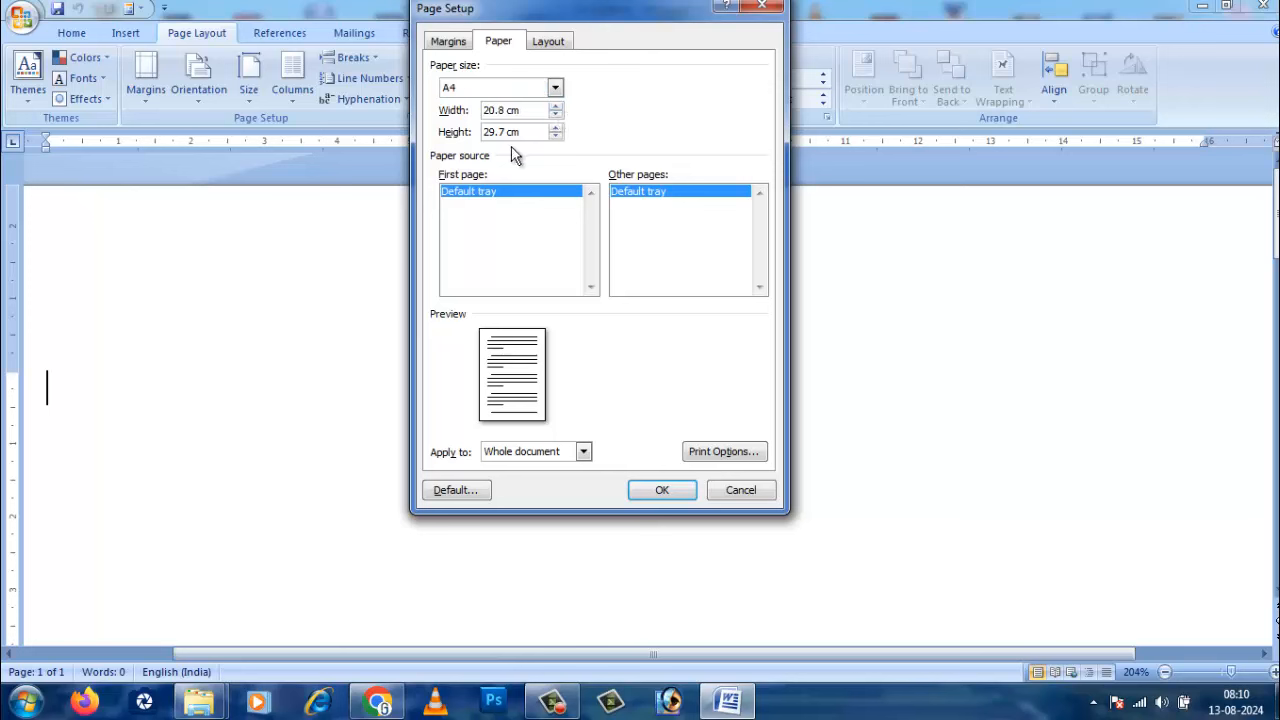
{"action": "left_click", "coordinate": [550, 42]}
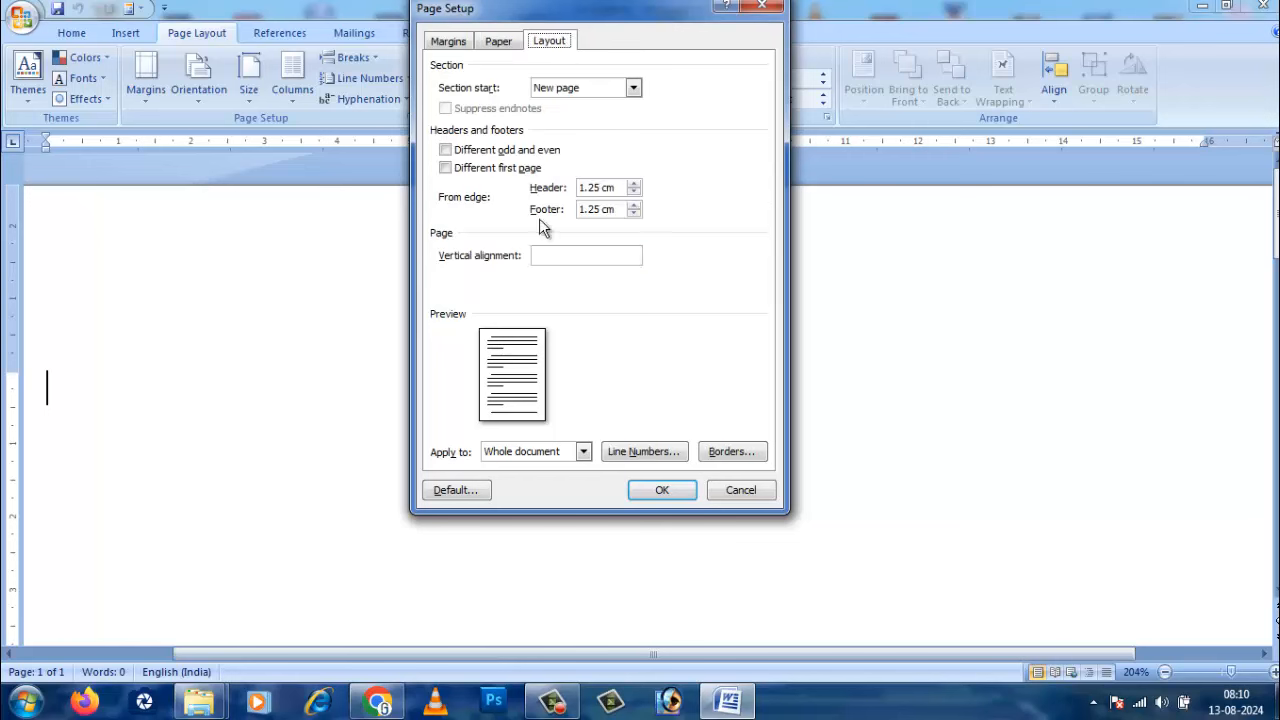
{"action": "left_click", "coordinate": [446, 42]}
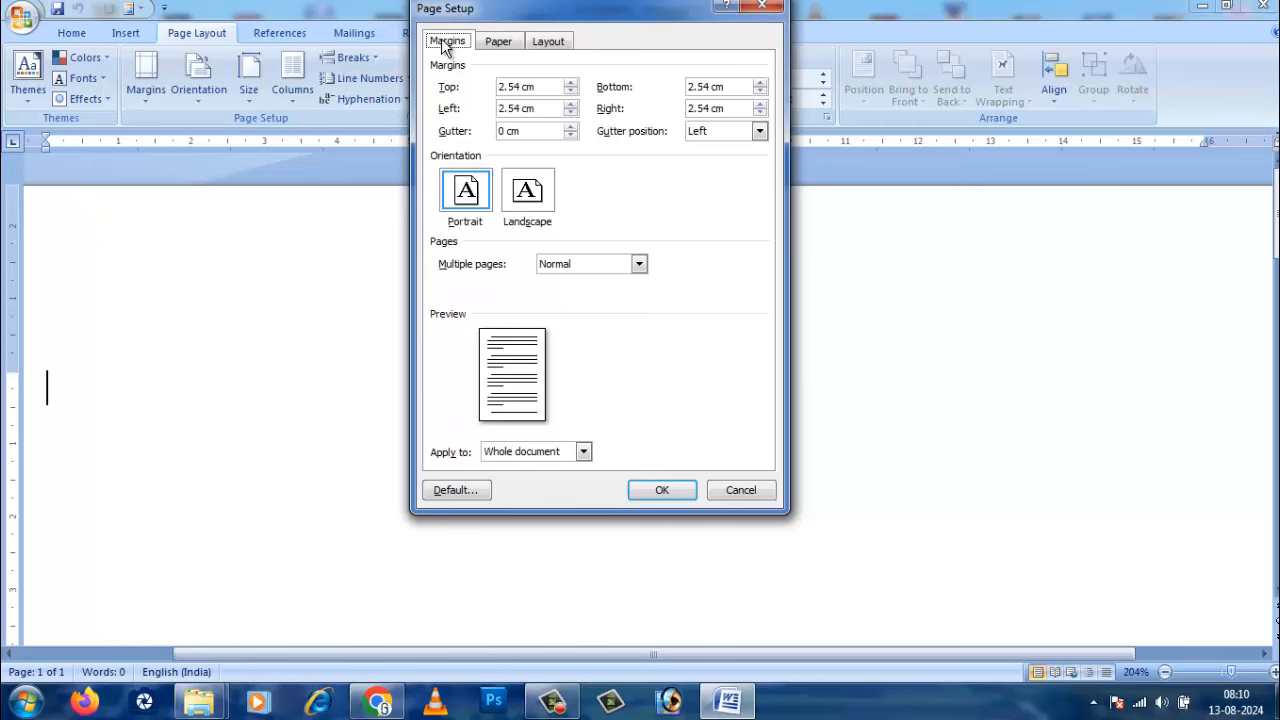
{"action": "left_click", "coordinate": [499, 42]}
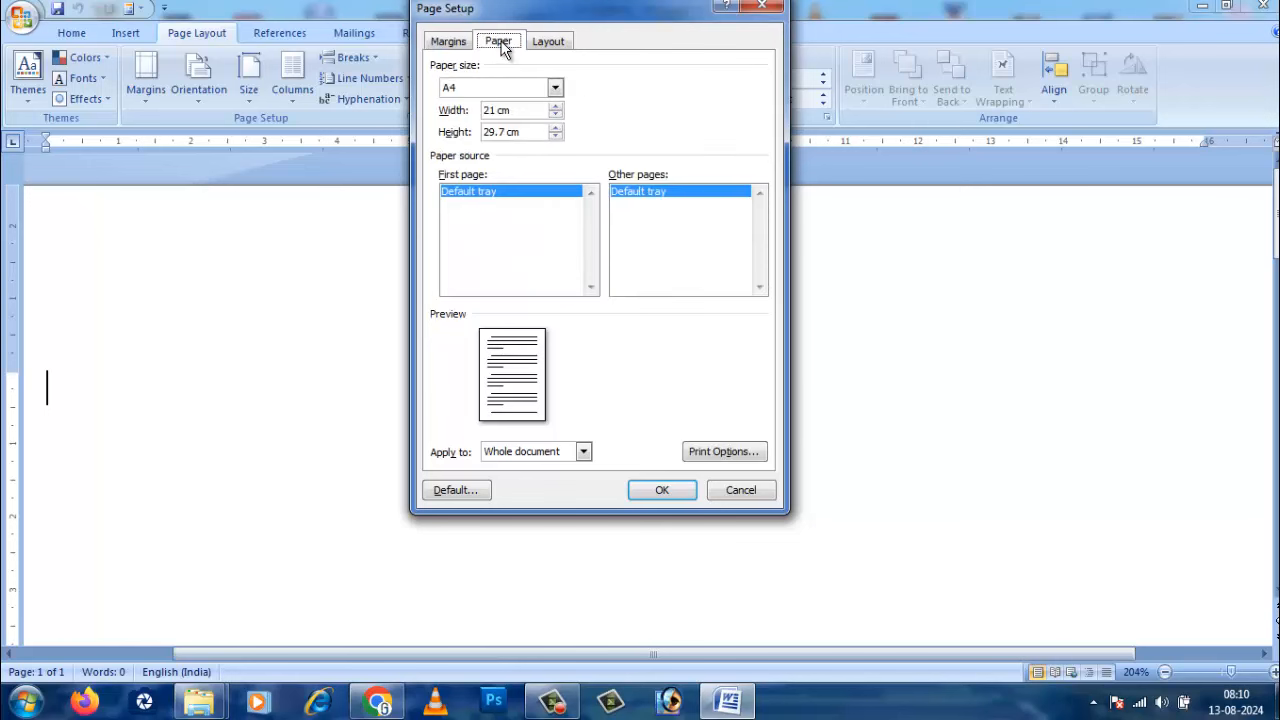
- Set a custom paper size 8 in wide and 3.5 in high for the whole document
{"action": "left_click", "coordinate": [525, 112]}
{"action": "key", "text": "BackSpace"}
{"action": "type", "text": "8in"}
{"action": "left_click_drag", "start_coordinate": [531, 131], "coordinate": [451, 137]}
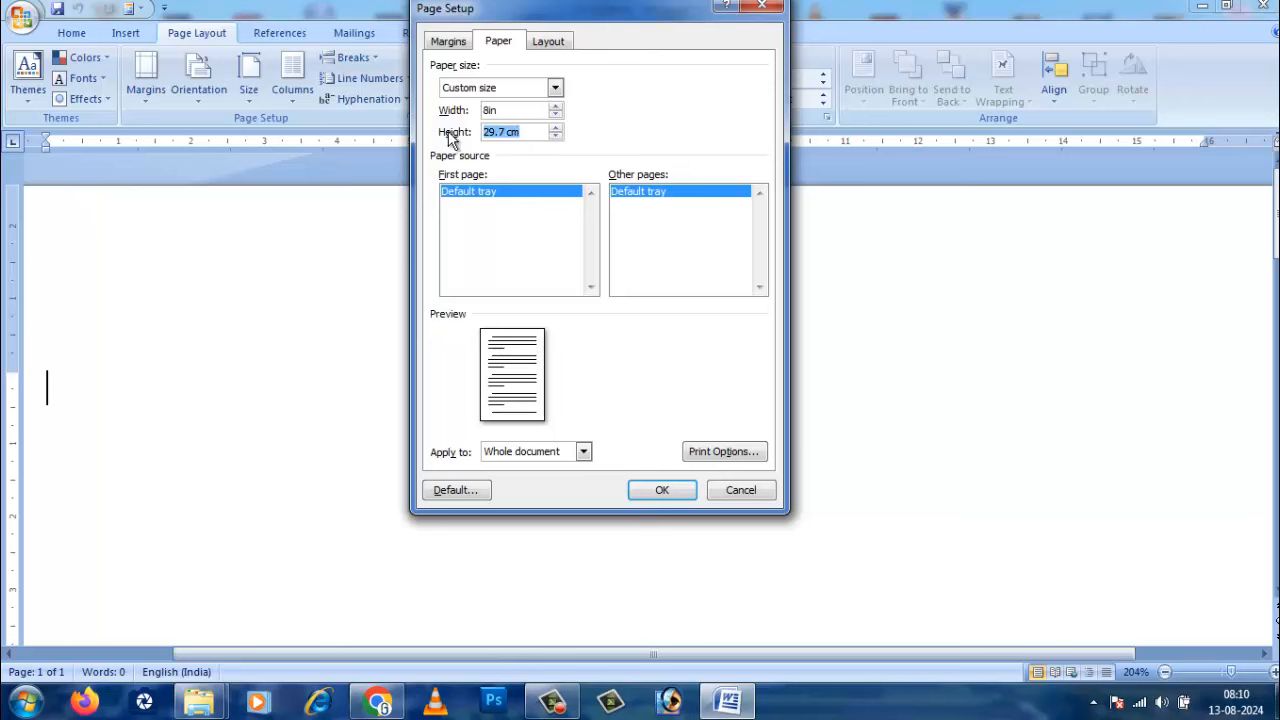
{"action": "type", "text": "3.5"}
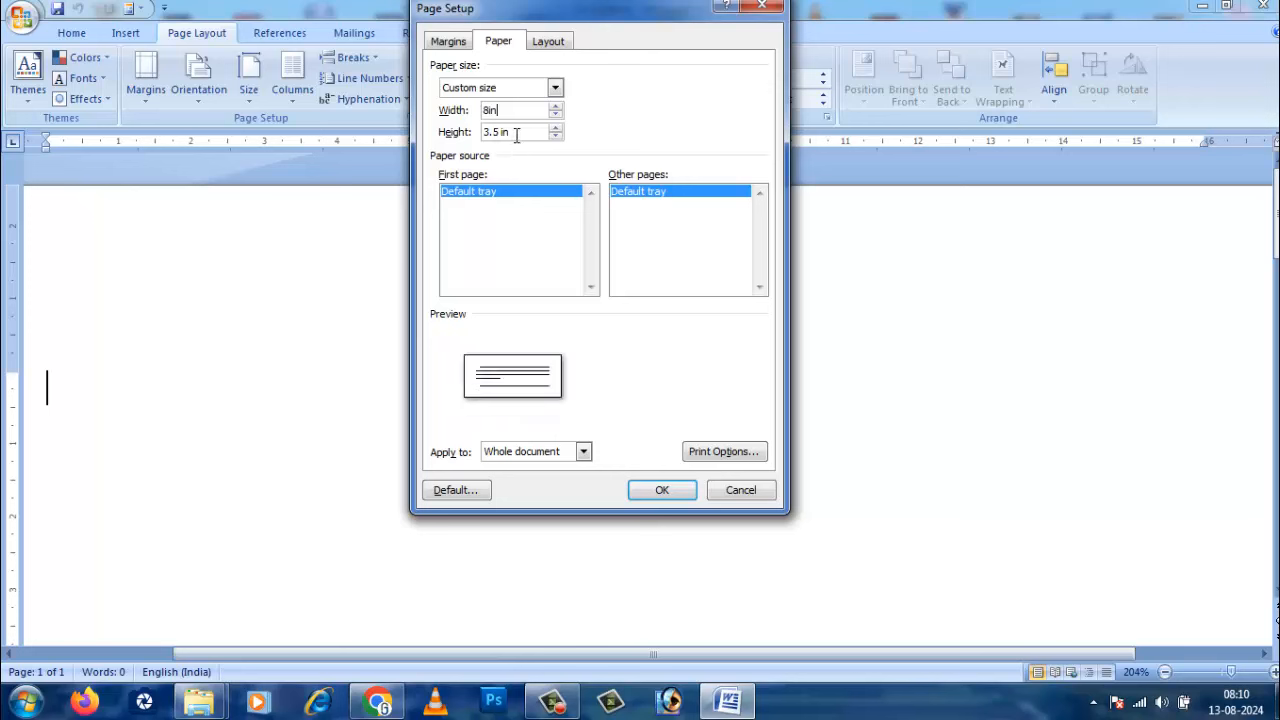
{"action": "left_click", "coordinate": [655, 492]}
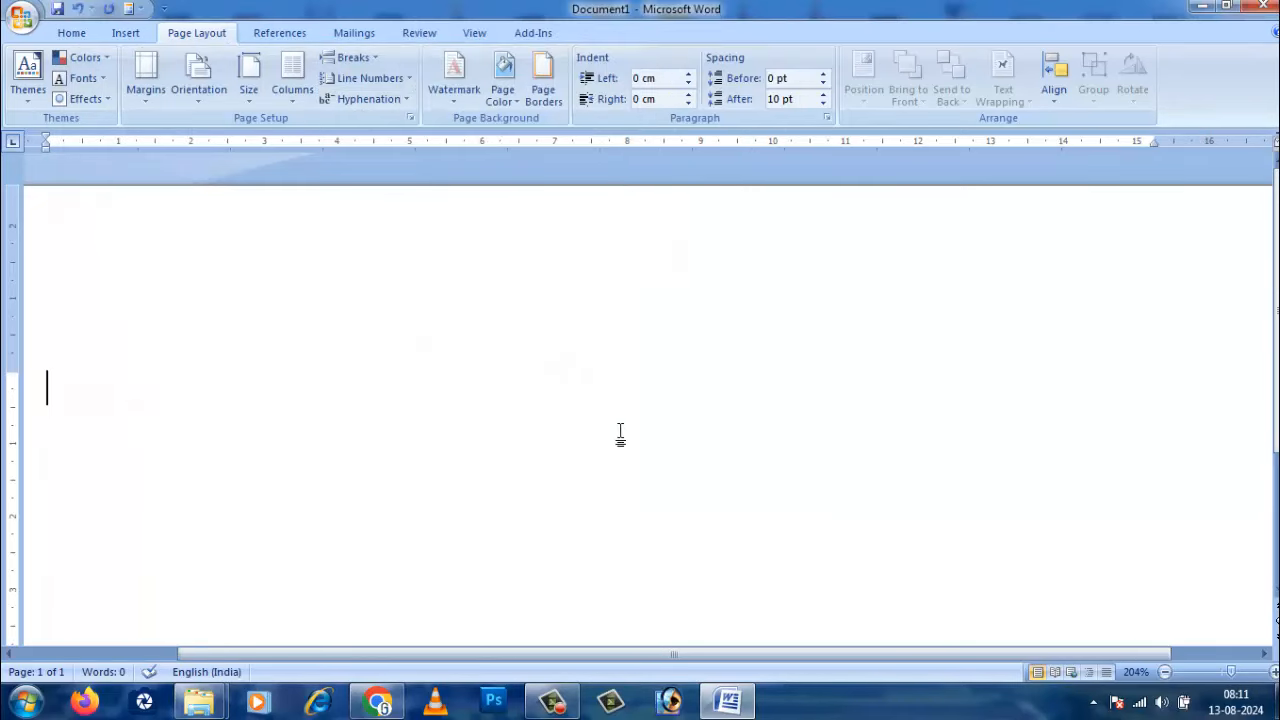
{"action": "scroll", "coordinate": [622, 431], "scroll_direction": "down", "scroll_amount": 5}
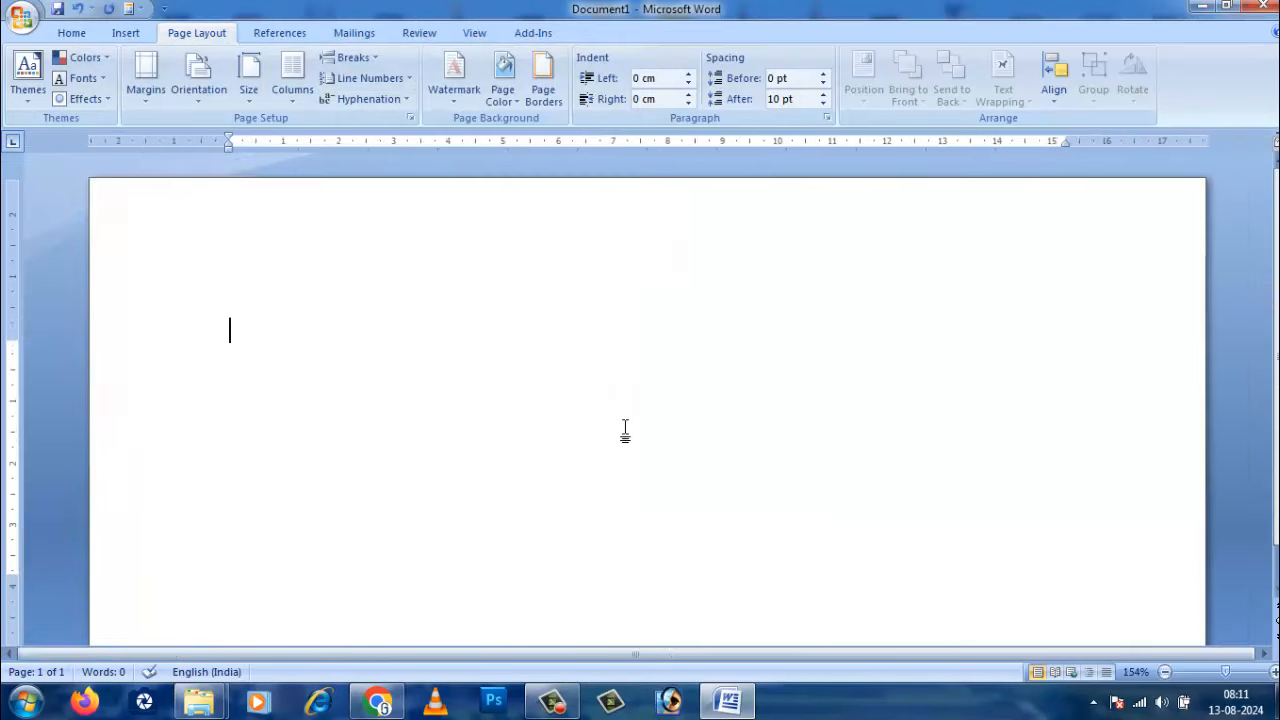
{"action": "scroll", "coordinate": [625, 430], "scroll_direction": "down", "scroll_amount": 1}
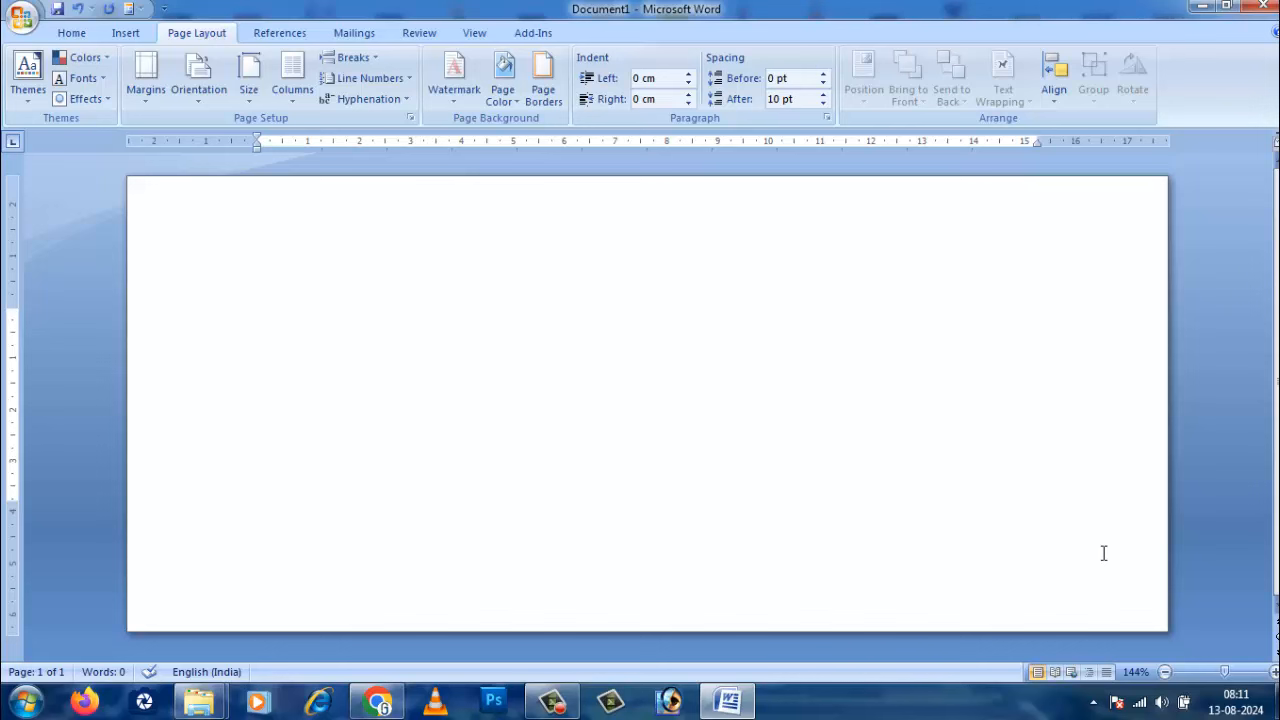
- Draw a rectangle about 19.9 cm wide and 8.5 cm high just inside the page edges
{"action": "left_click", "coordinate": [126, 35]}
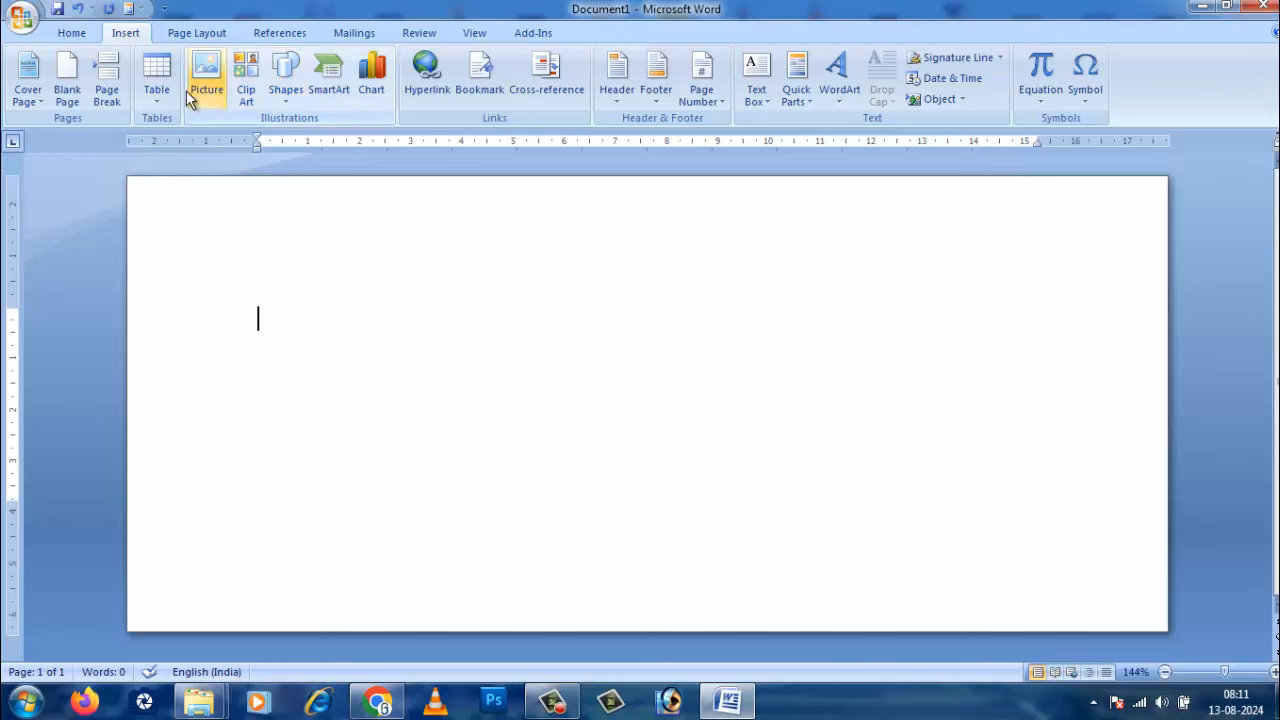
{"action": "left_click", "coordinate": [286, 93]}
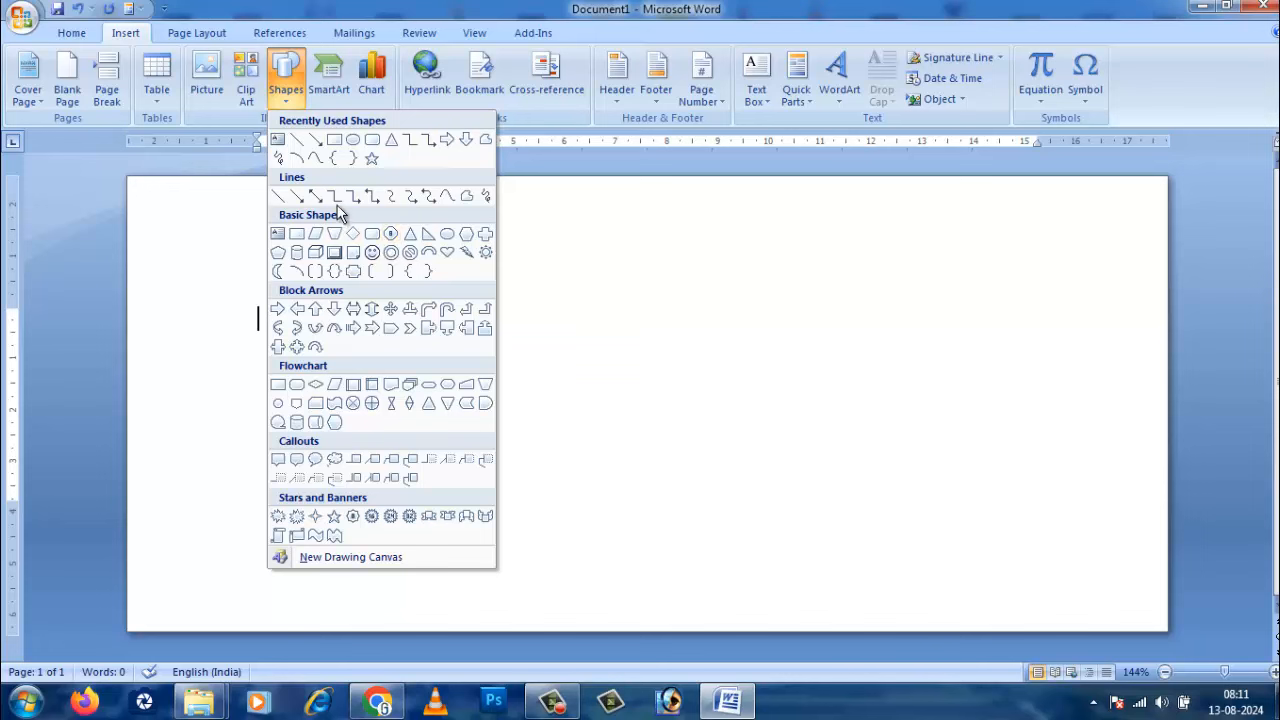
{"action": "left_click", "coordinate": [335, 144]}
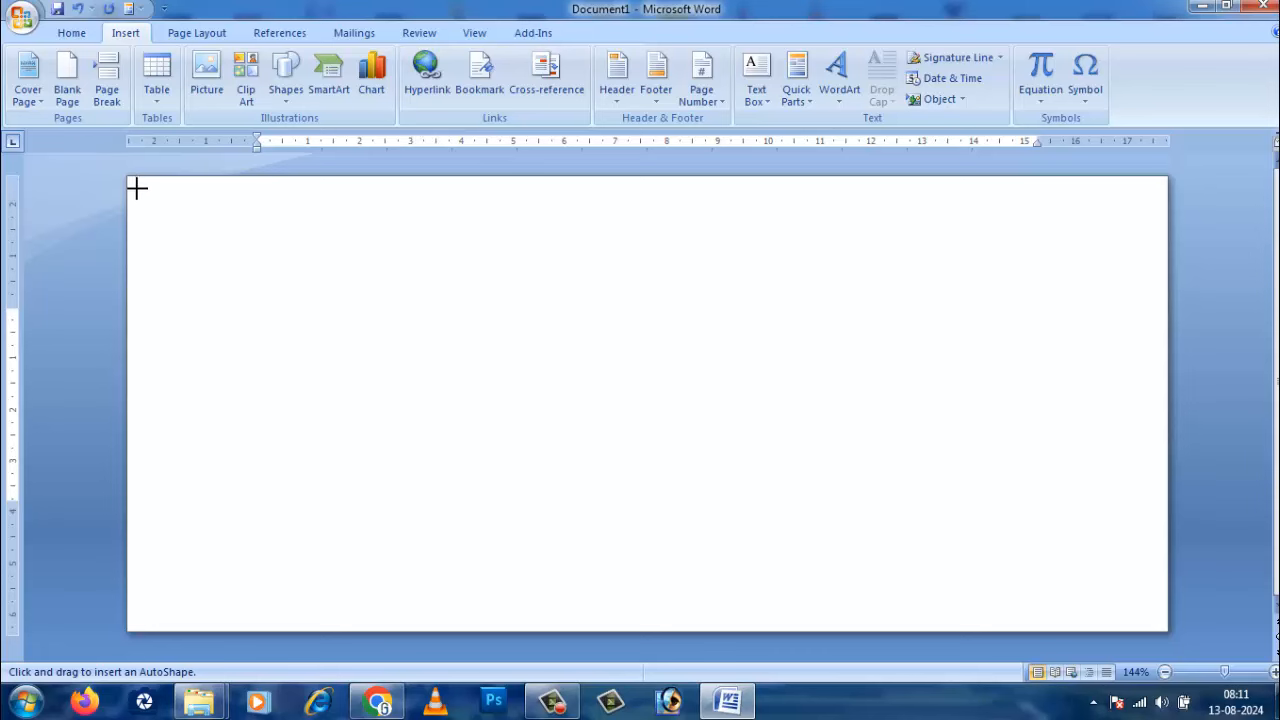
{"action": "left_click_drag", "start_coordinate": [1128, 616], "coordinate": [1155, 621]}
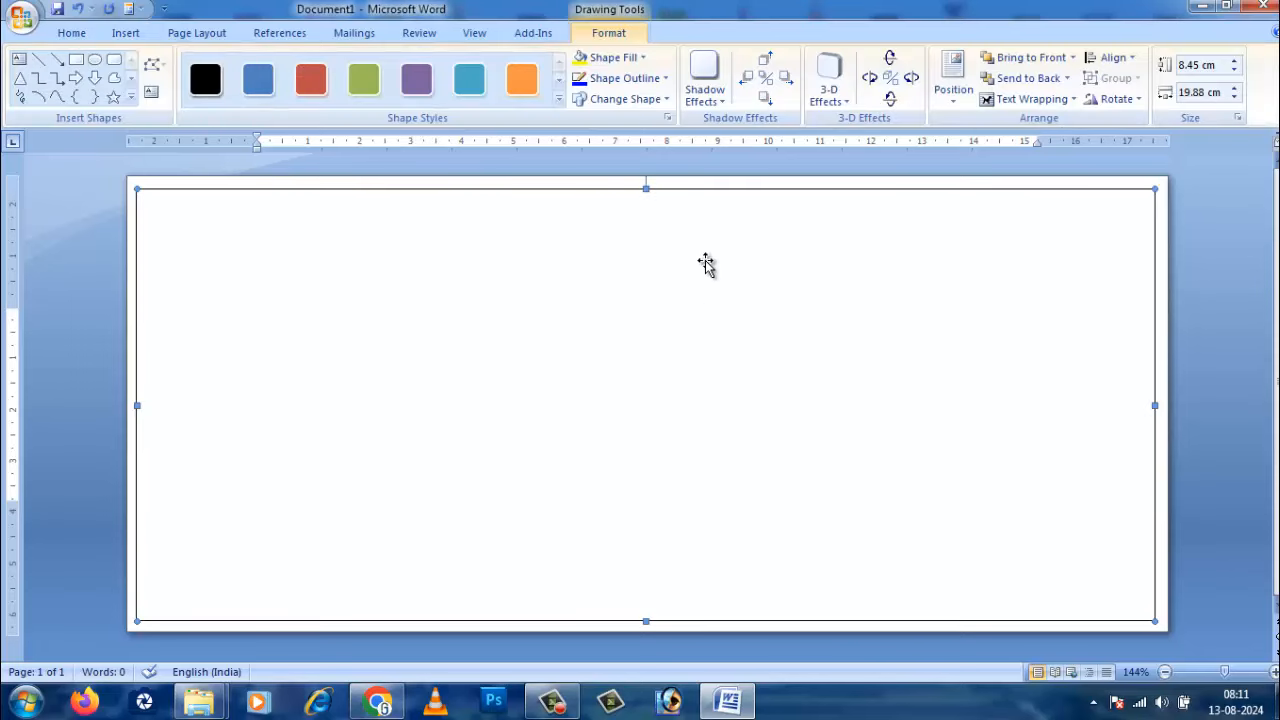
- Format the rectangle's outline with the 6 pt triple line style, keeping the solid dash type
{"action": "left_click", "coordinate": [667, 79]}
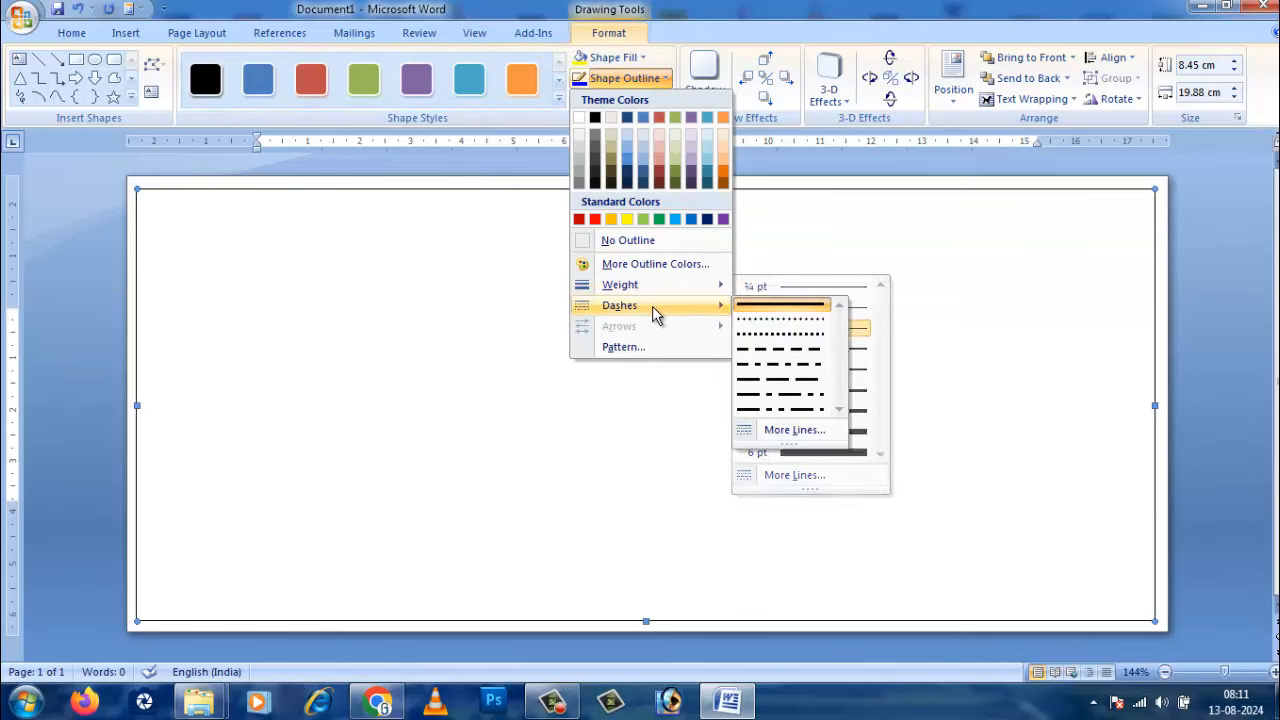
{"action": "left_click", "coordinate": [800, 440]}
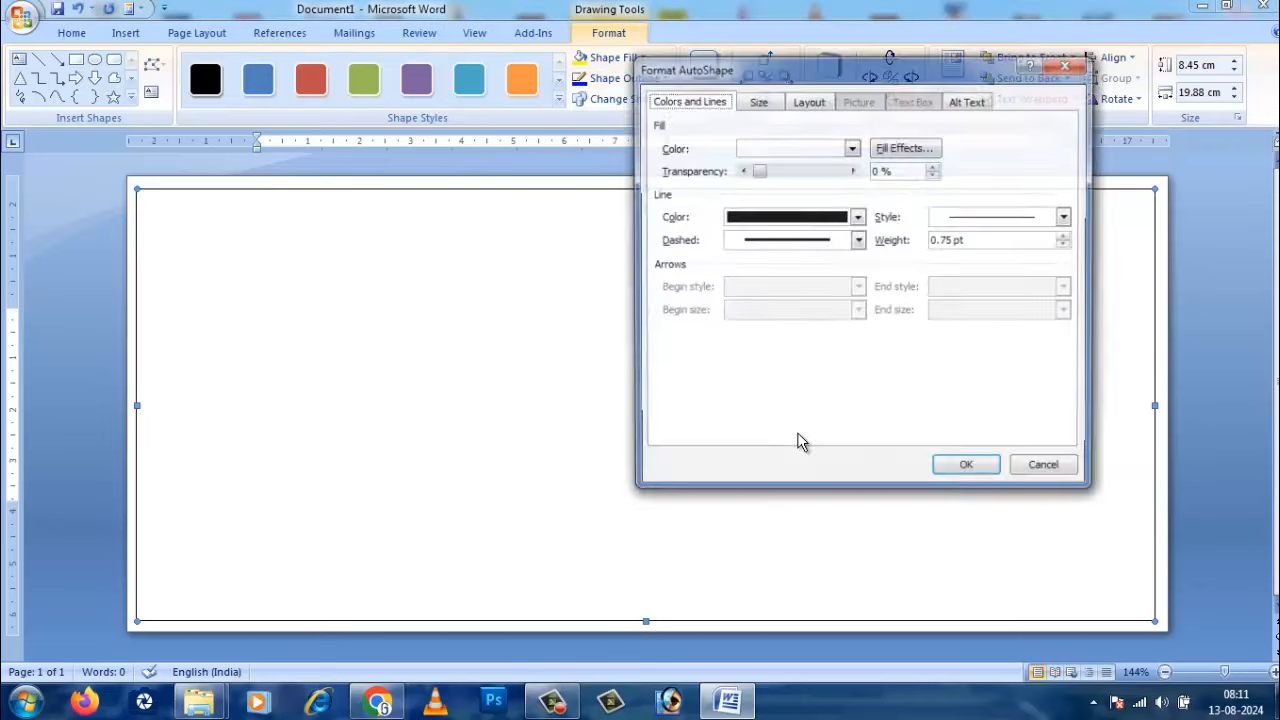
{"action": "left_click", "coordinate": [859, 241]}
{"action": "left_click", "coordinate": [861, 242]}
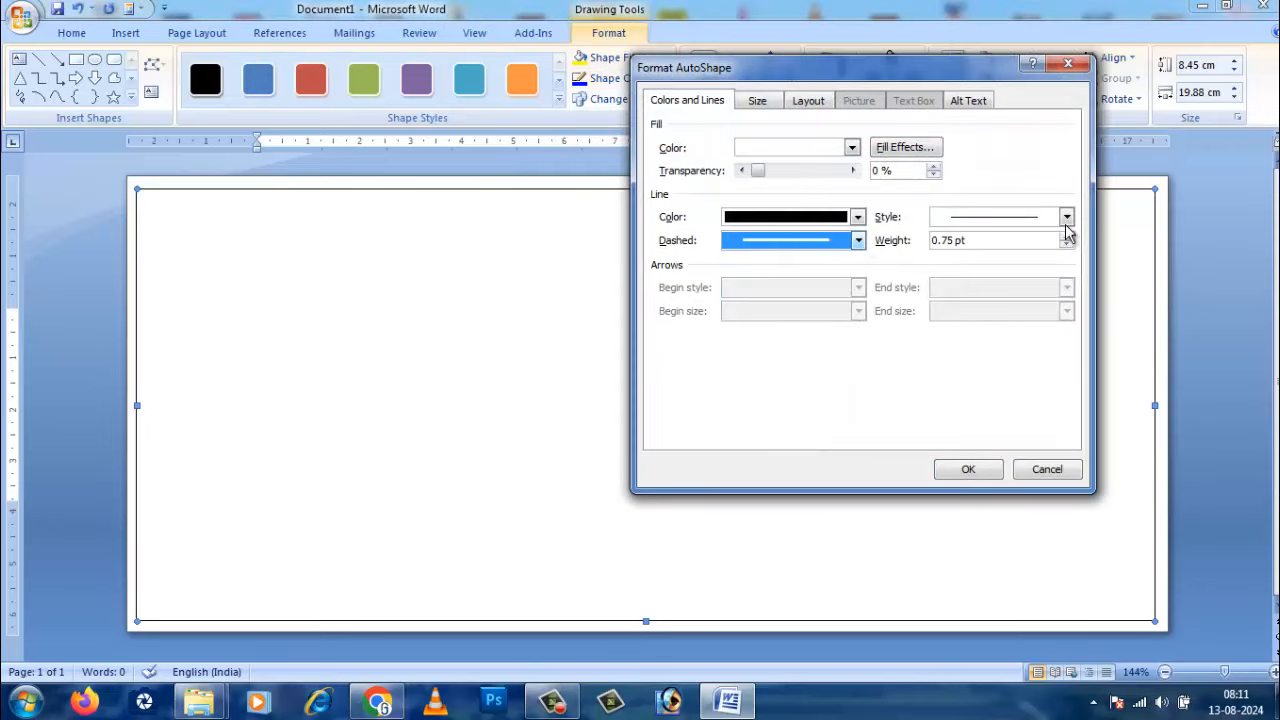
{"action": "left_click", "coordinate": [1070, 219]}
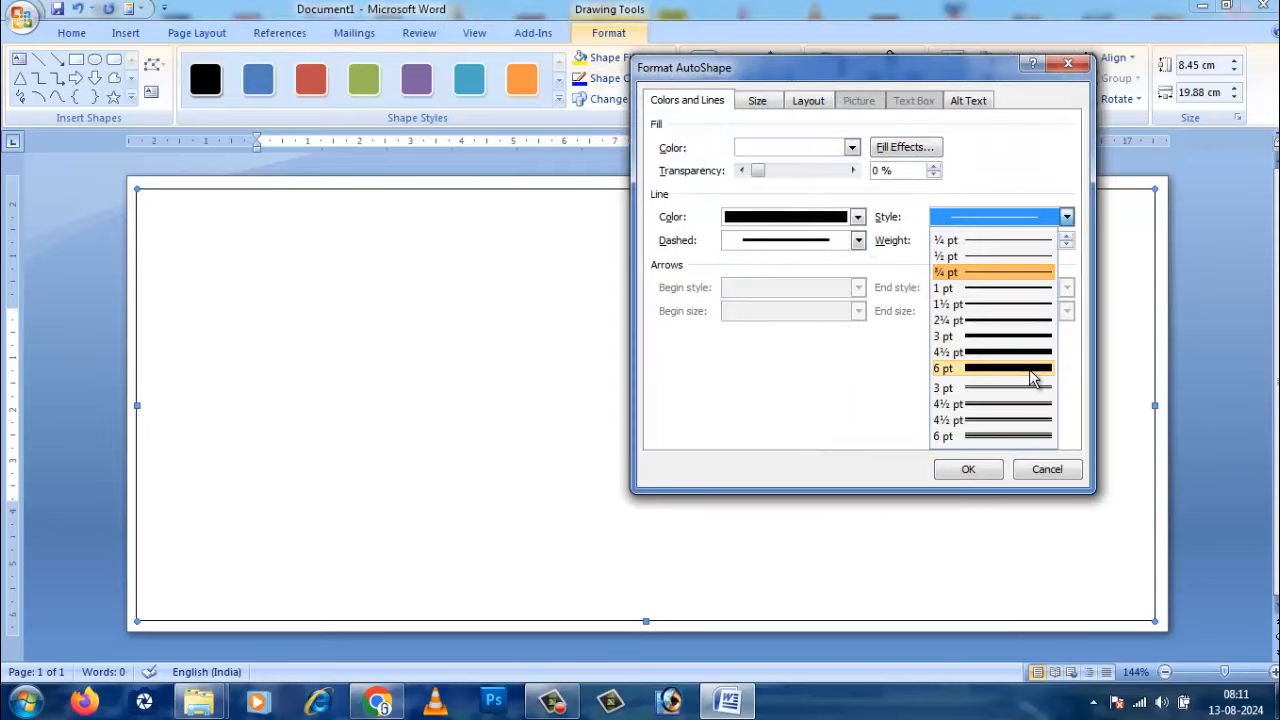
{"action": "left_click", "coordinate": [1036, 436]}
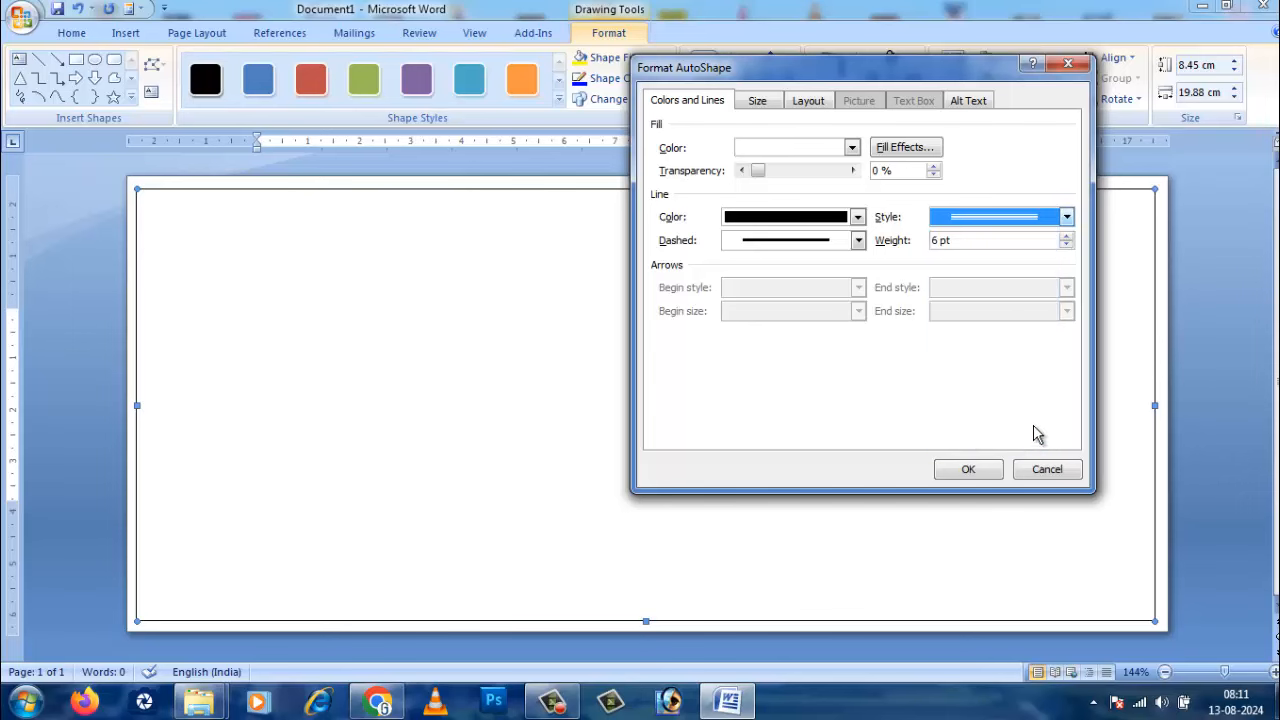
{"action": "left_click", "coordinate": [857, 240]}
{"action": "left_click", "coordinate": [857, 242]}
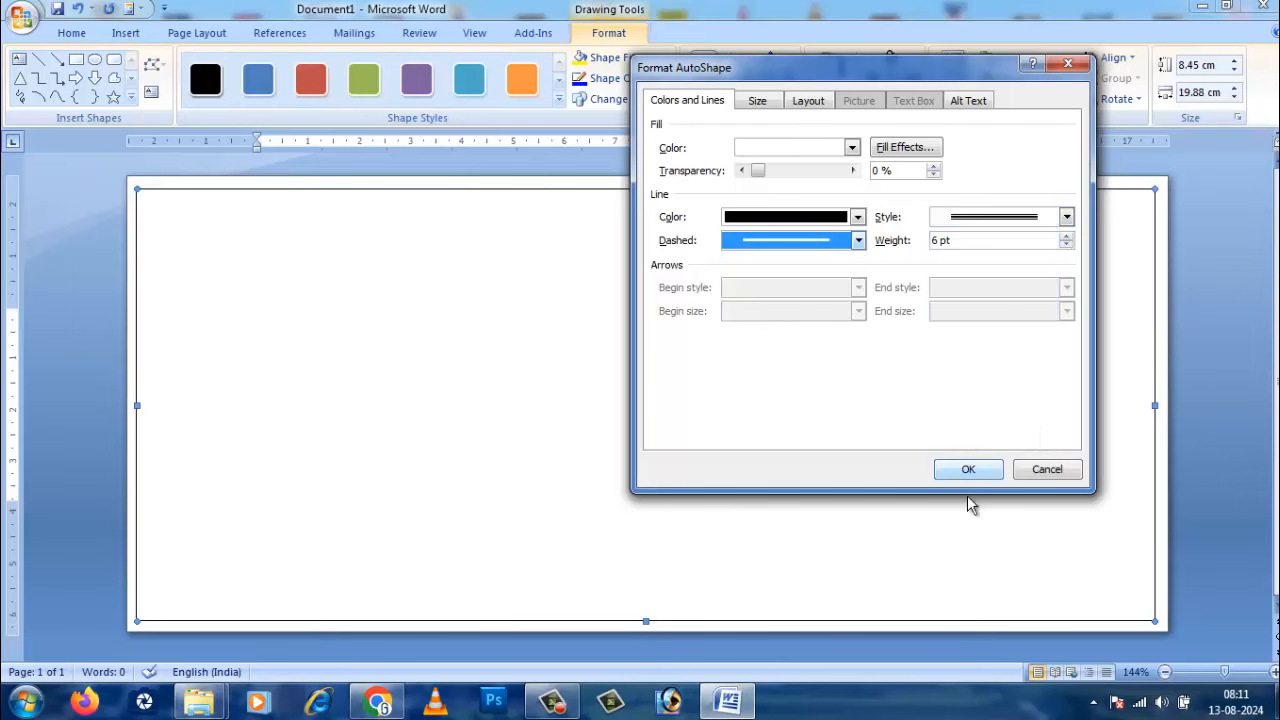
{"action": "left_click", "coordinate": [968, 470]}
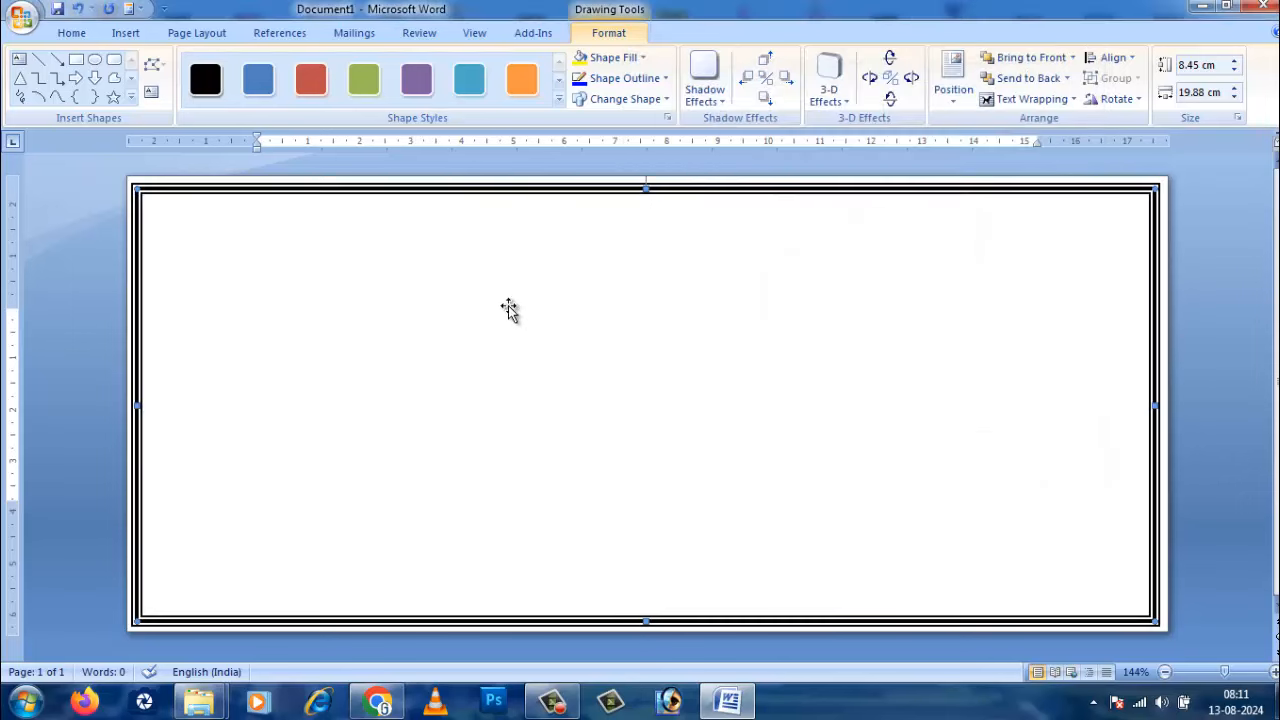
- Change the rectangle's outline to the 4½ pt double line style with a thick outer and thin inner line
{"action": "left_click", "coordinate": [1203, 326]}
{"action": "left_click", "coordinate": [923, 195]}
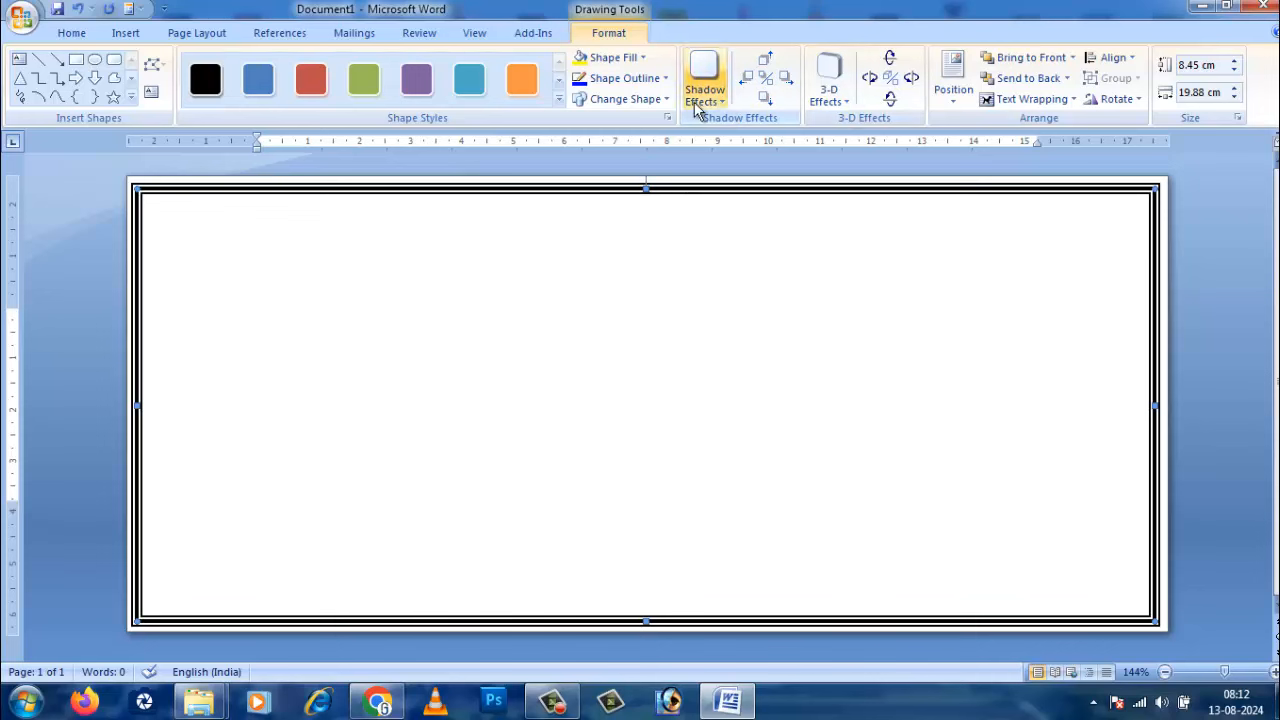
{"action": "left_click", "coordinate": [666, 80]}
{"action": "mouse_move", "coordinate": [676, 286]}
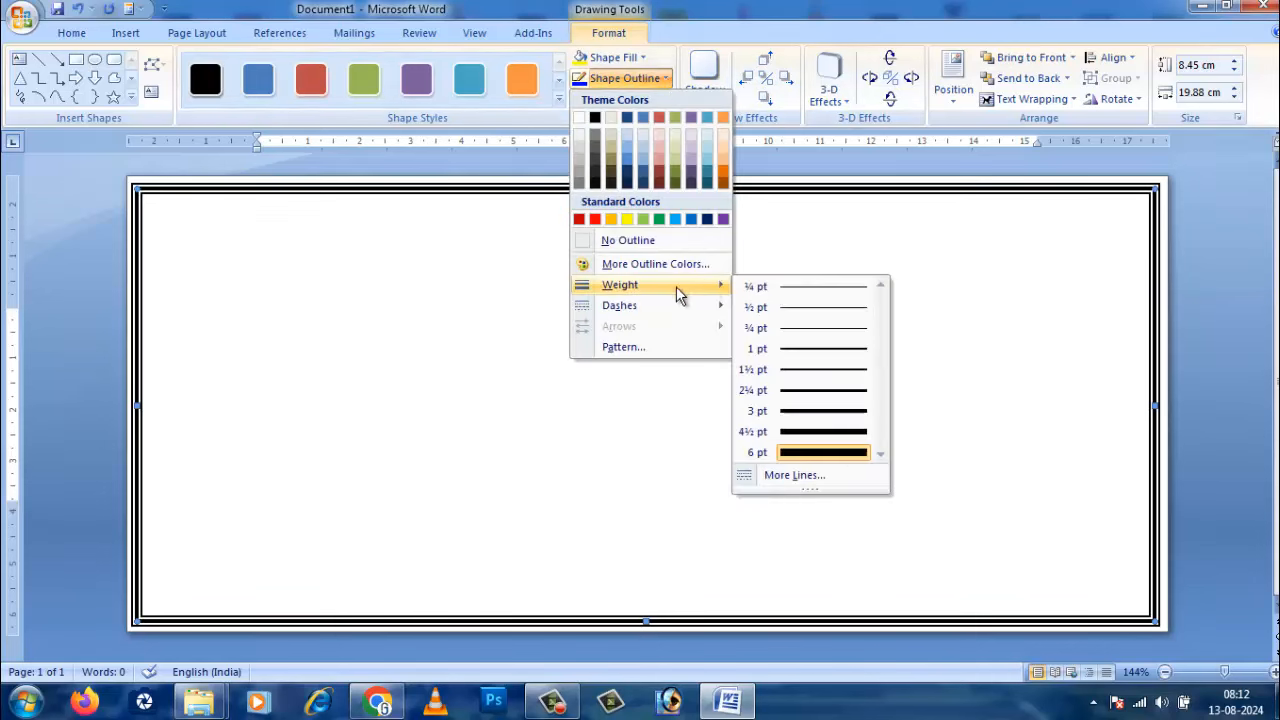
{"action": "left_click", "coordinate": [806, 478]}
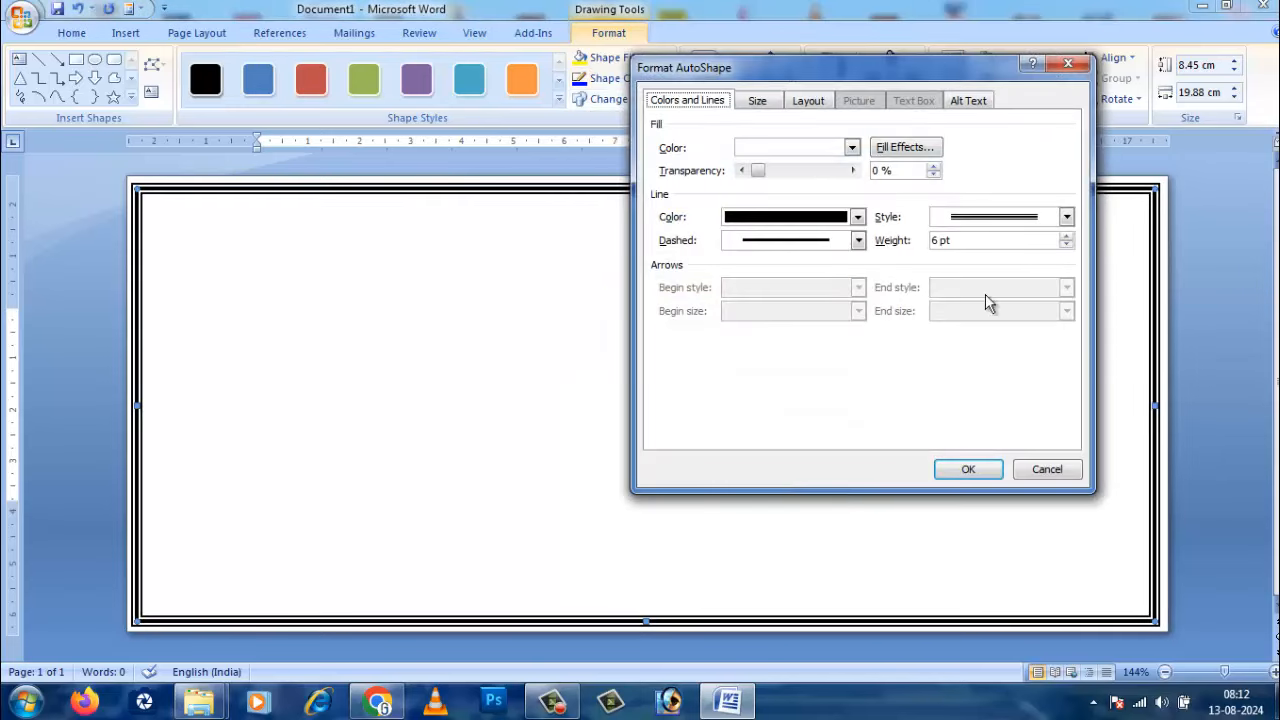
{"action": "left_click", "coordinate": [1066, 217]}
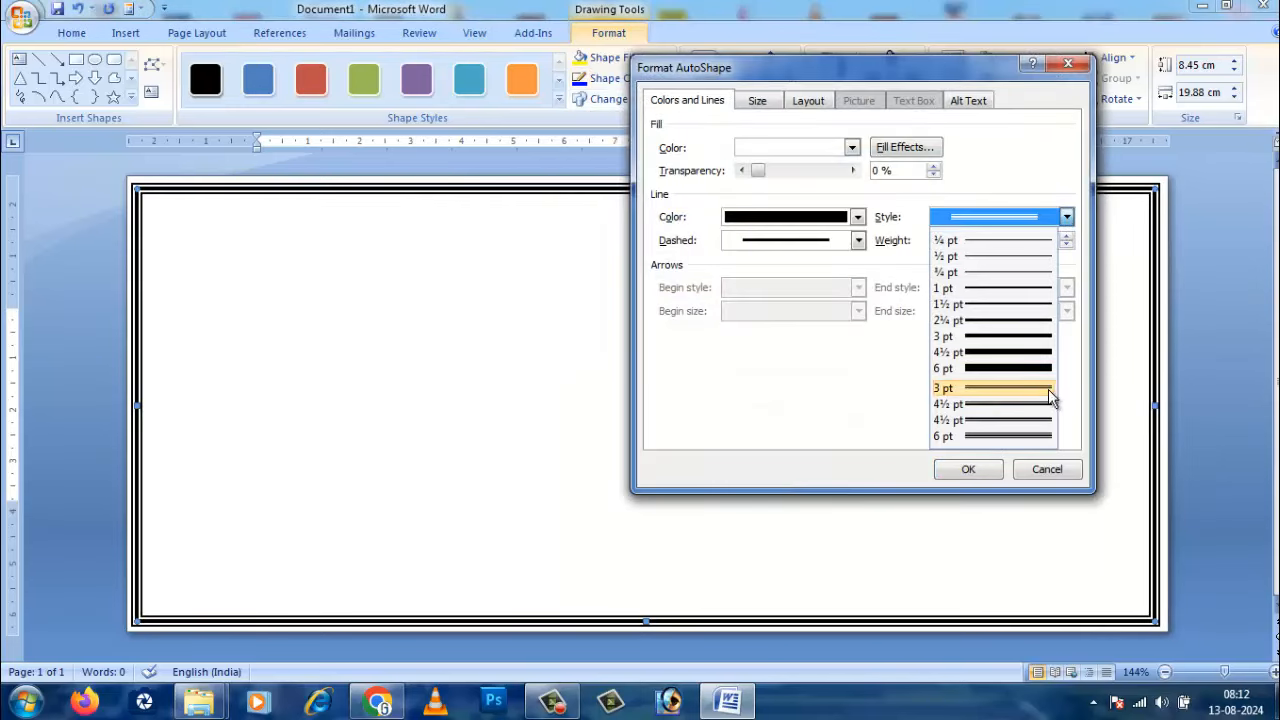
{"action": "left_click", "coordinate": [1040, 425]}
{"action": "left_click", "coordinate": [968, 469]}
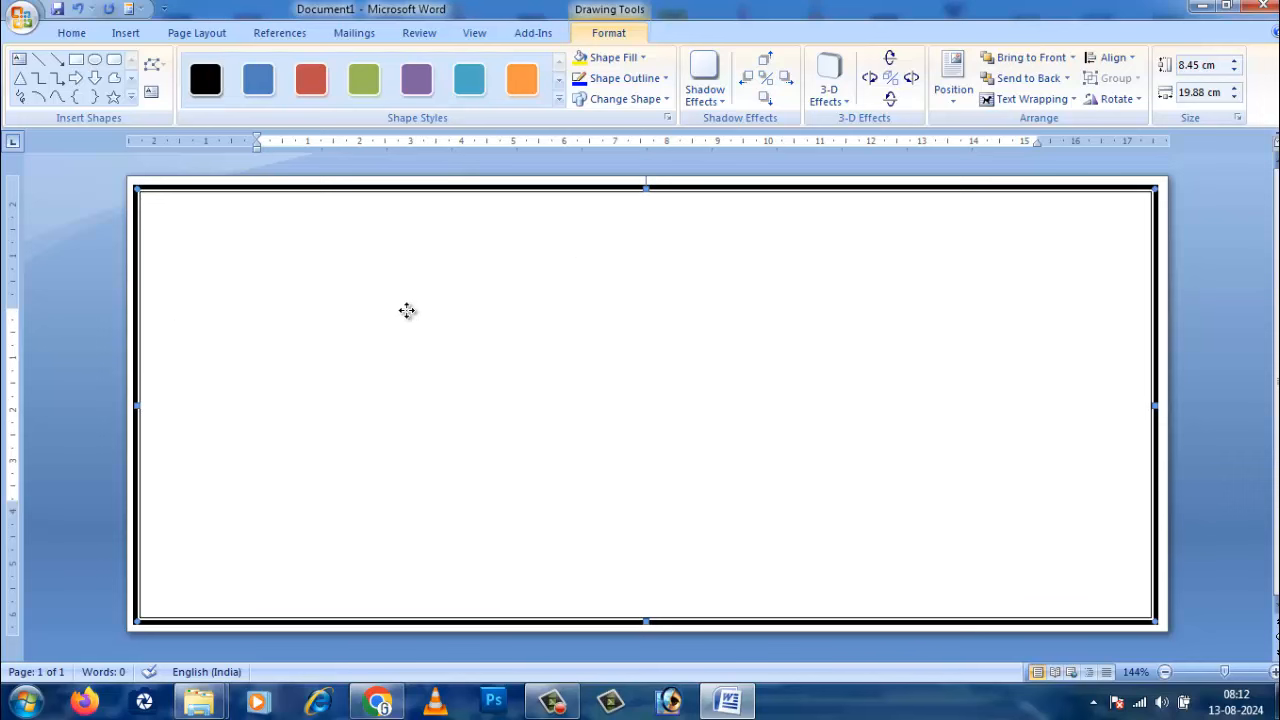
- Insert the corner ornament picture 2_5365 from New folder (2) in the desktop's Online folder and select the border rectangle
{"action": "left_click", "coordinate": [127, 33]}
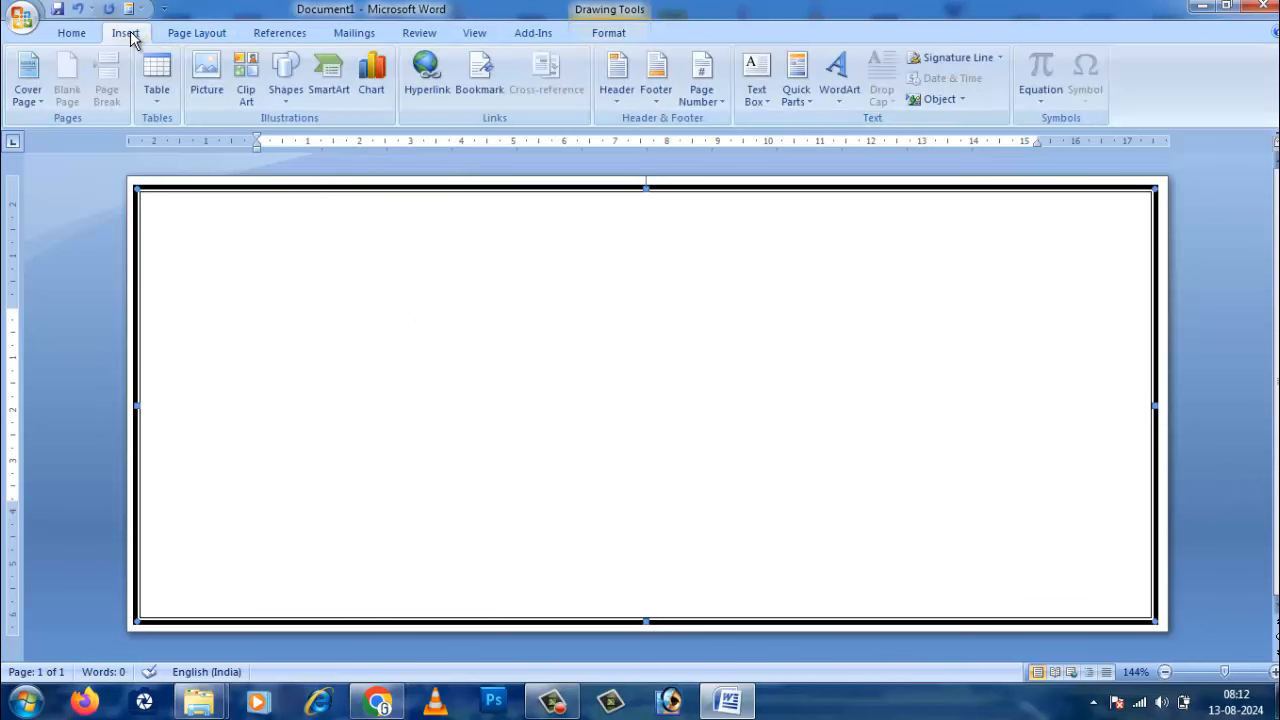
{"action": "left_click", "coordinate": [205, 75]}
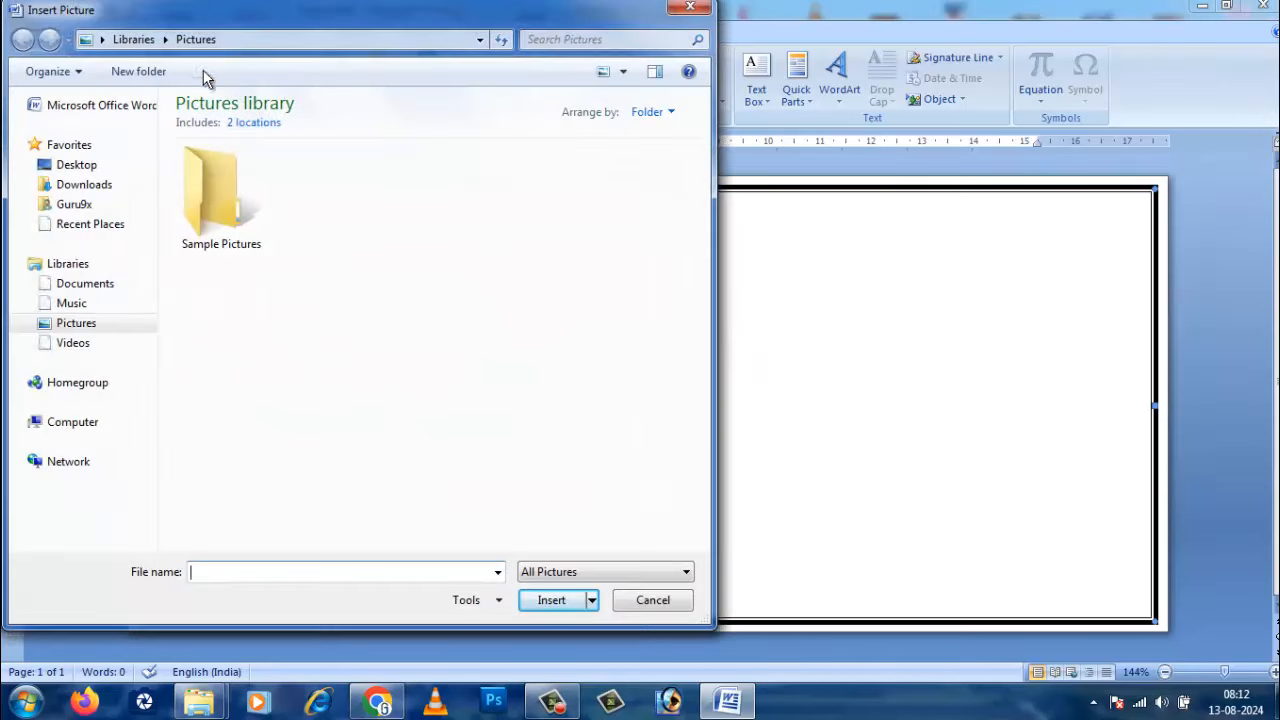
{"action": "left_click", "coordinate": [86, 168]}
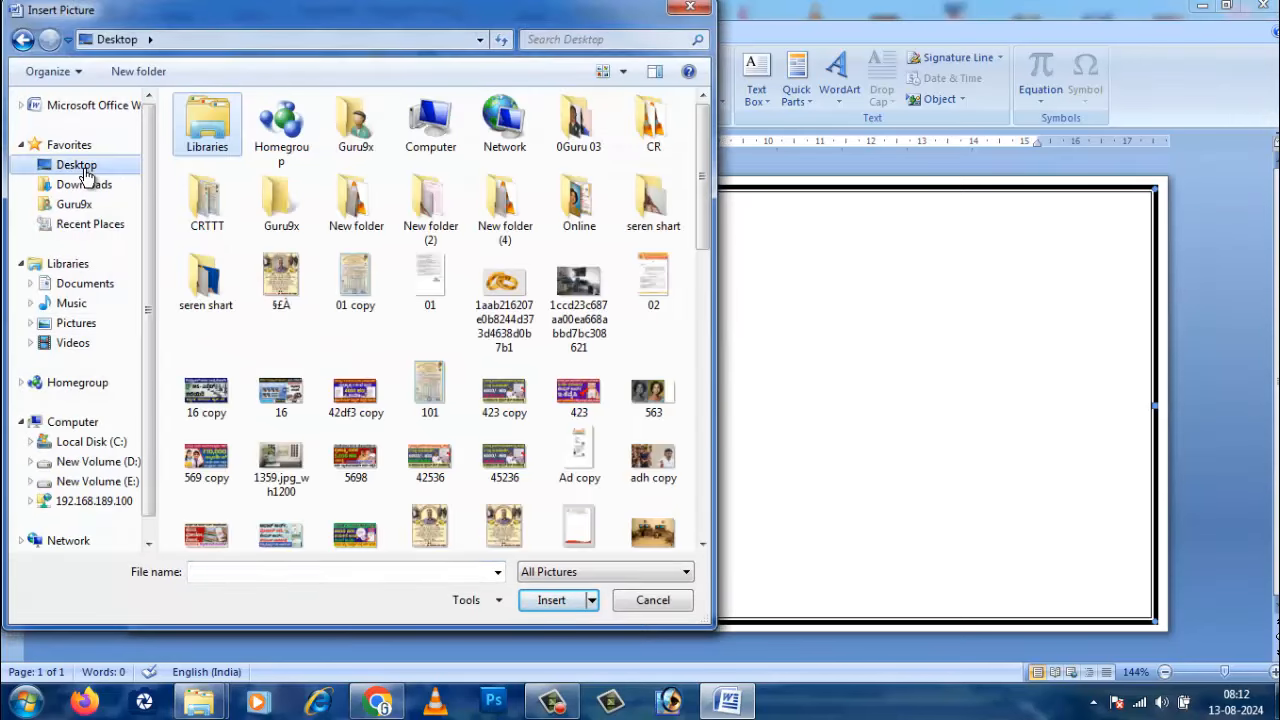
{"action": "double_click", "coordinate": [576, 210]}
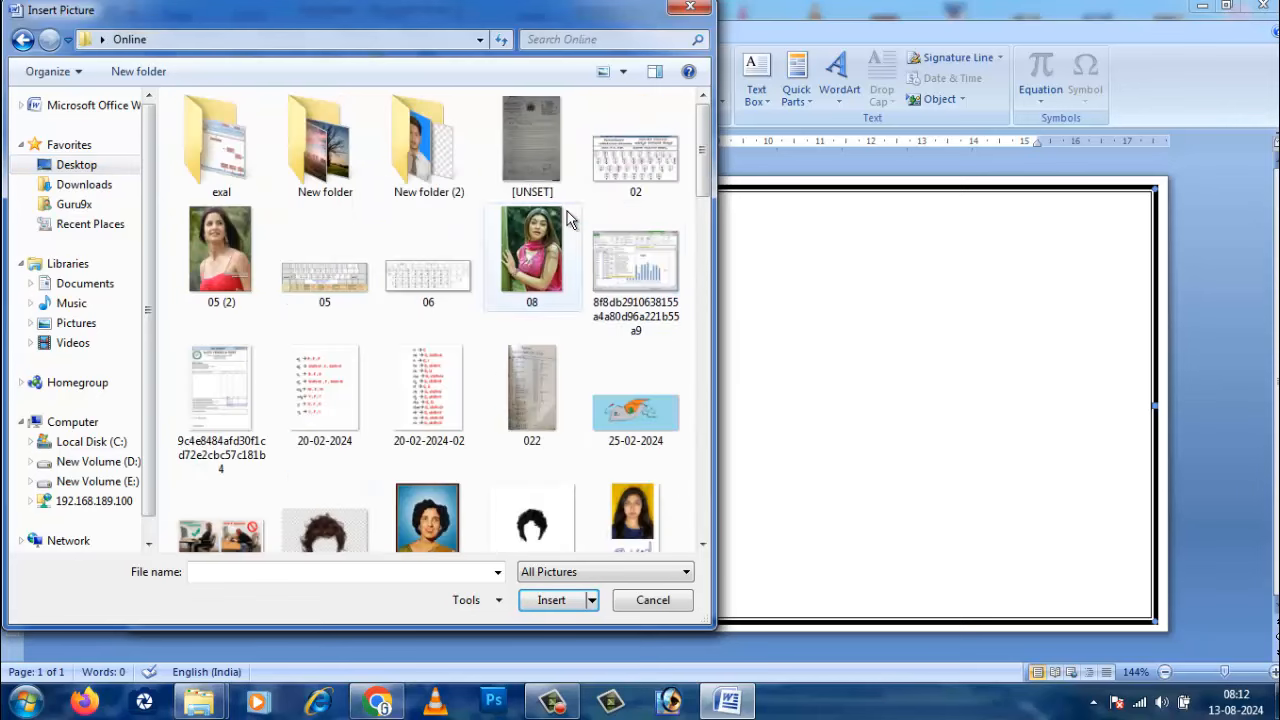
{"action": "left_click_drag", "start_coordinate": [706, 175], "coordinate": [710, 353]}
{"action": "left_click_drag", "start_coordinate": [709, 391], "coordinate": [713, 135]}
{"action": "double_click", "coordinate": [393, 127]}
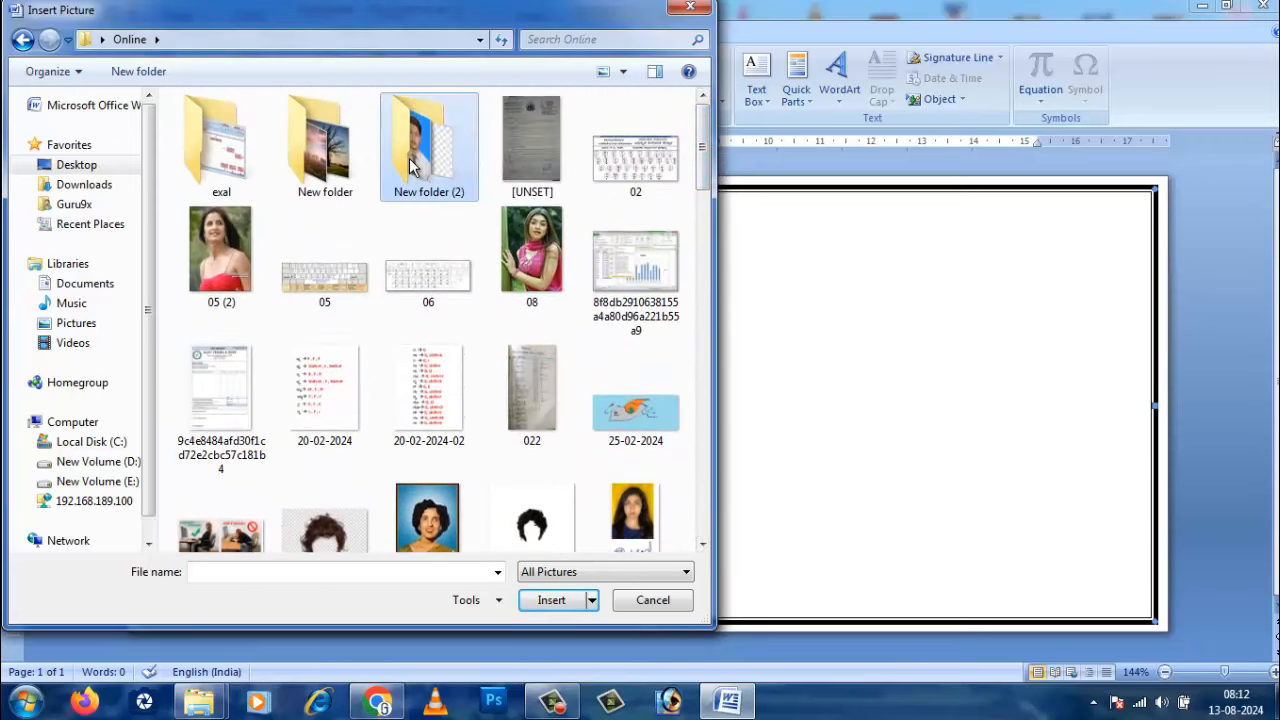
{"action": "left_click", "coordinate": [300, 147]}
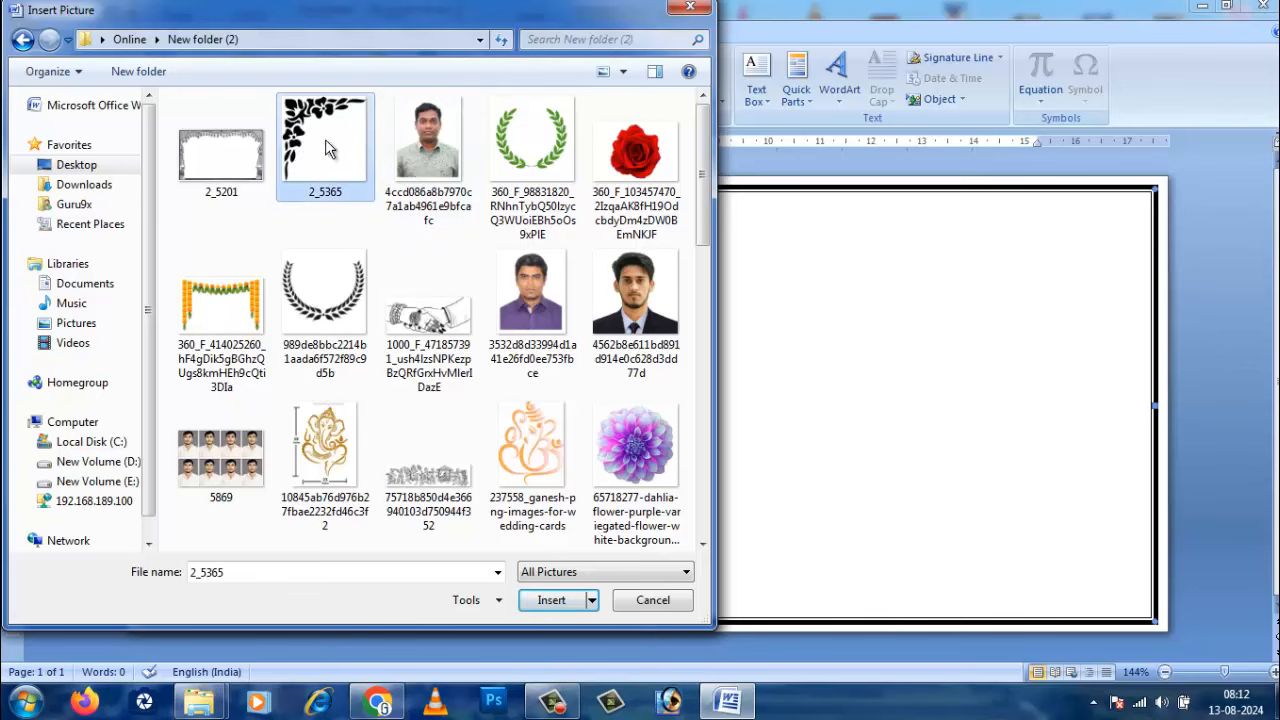
{"action": "left_click", "coordinate": [551, 600]}
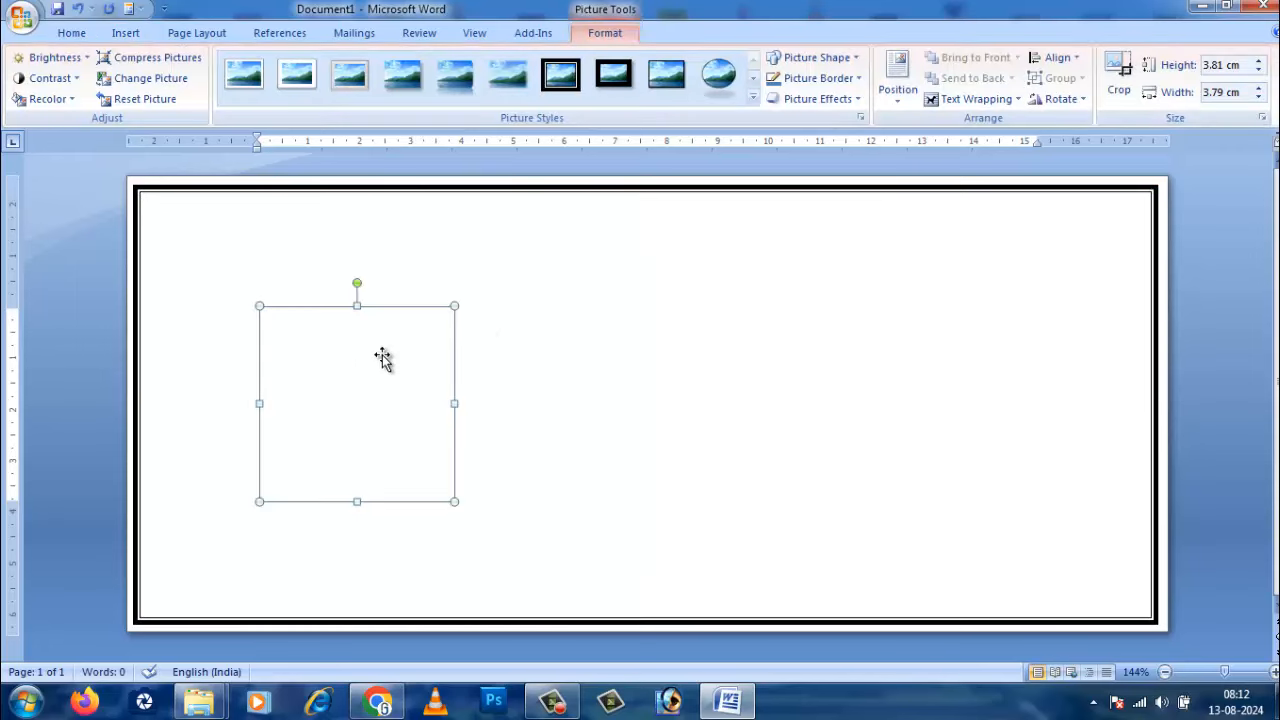
{"action": "left_click", "coordinate": [643, 363]}
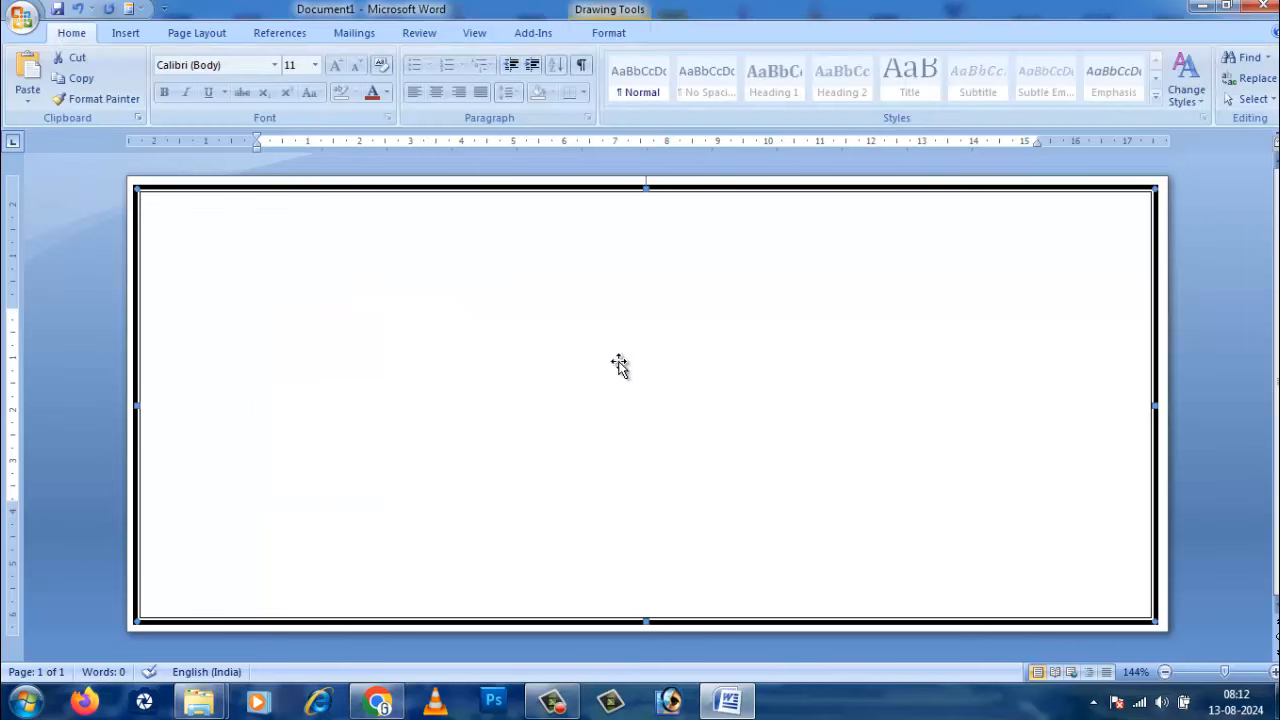